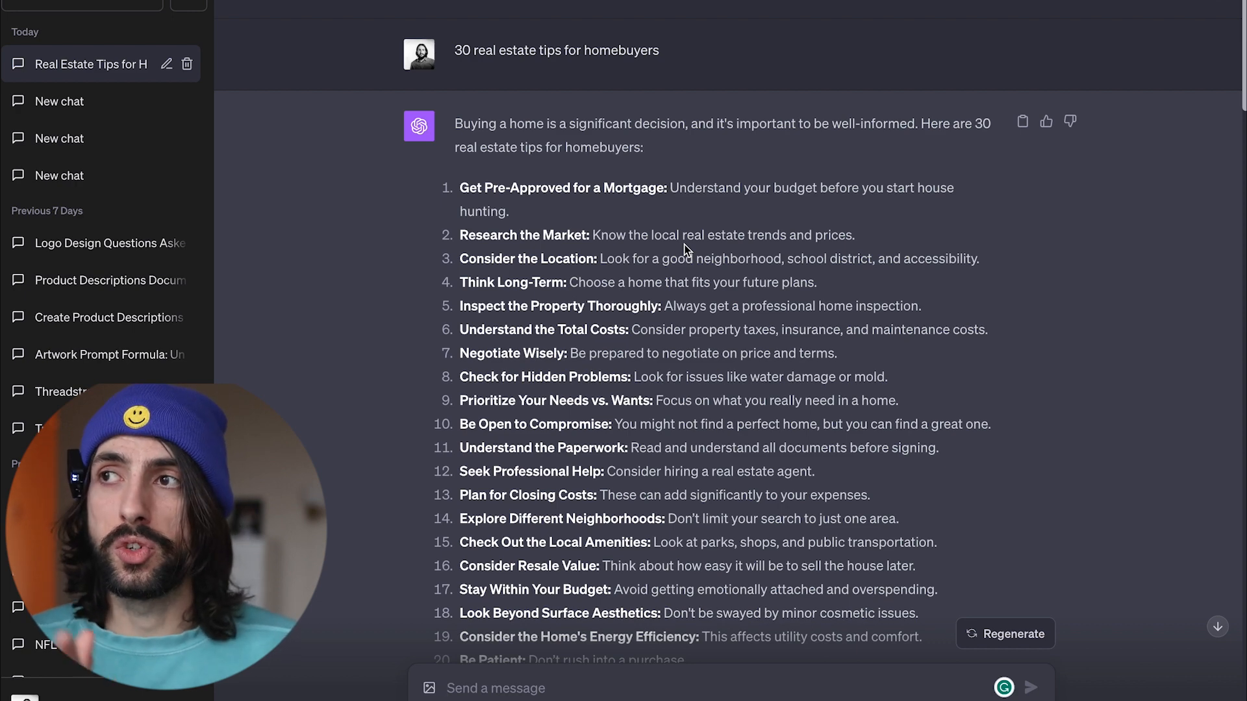
Review the list of 30 real estate tips for homebuyers and the follow-up prompt for first-time homebuyers.
scroll(684, 249, down, 1)
scroll(588, 96, up, 1)
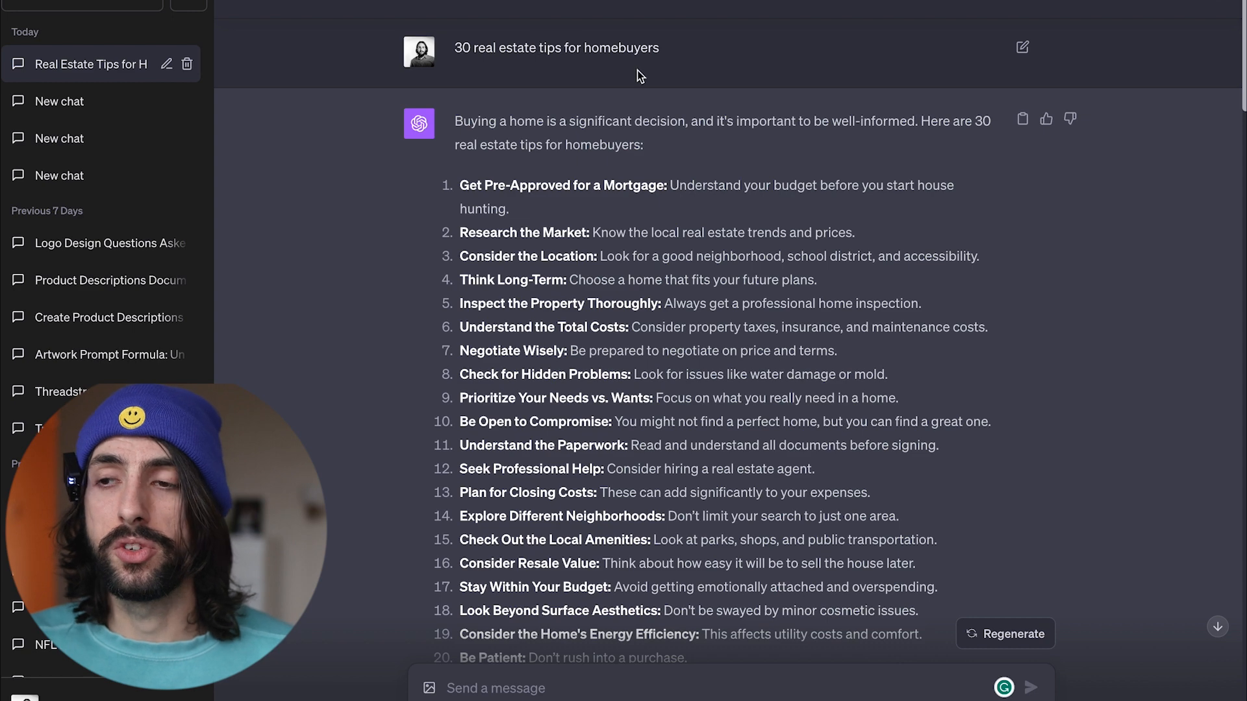
scroll(640, 237, down, 2)
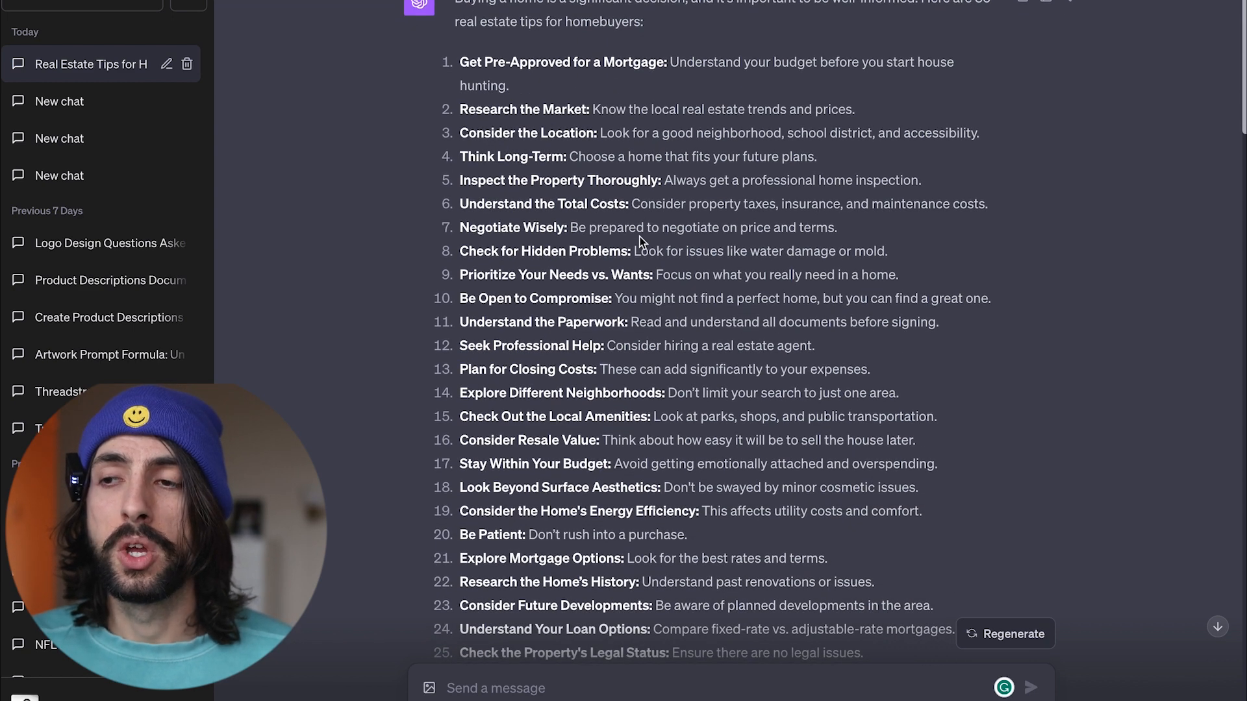
scroll(640, 240, down, 4)
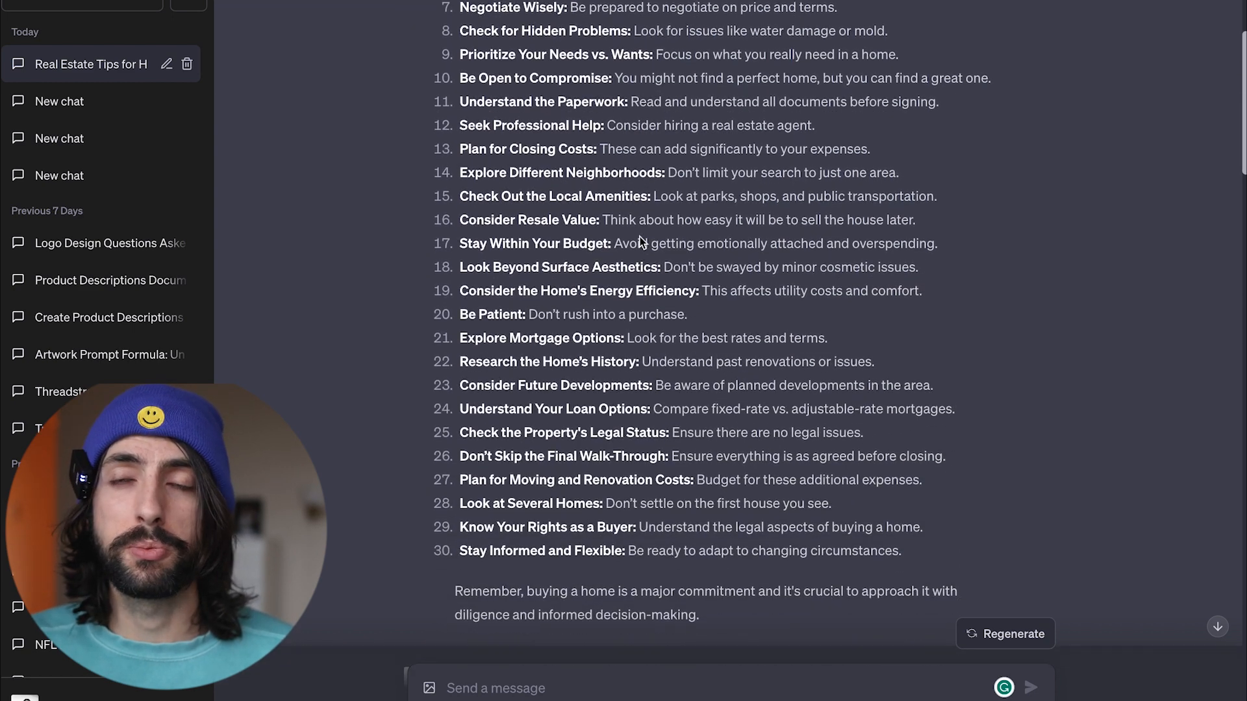
scroll(640, 241, down, 1)
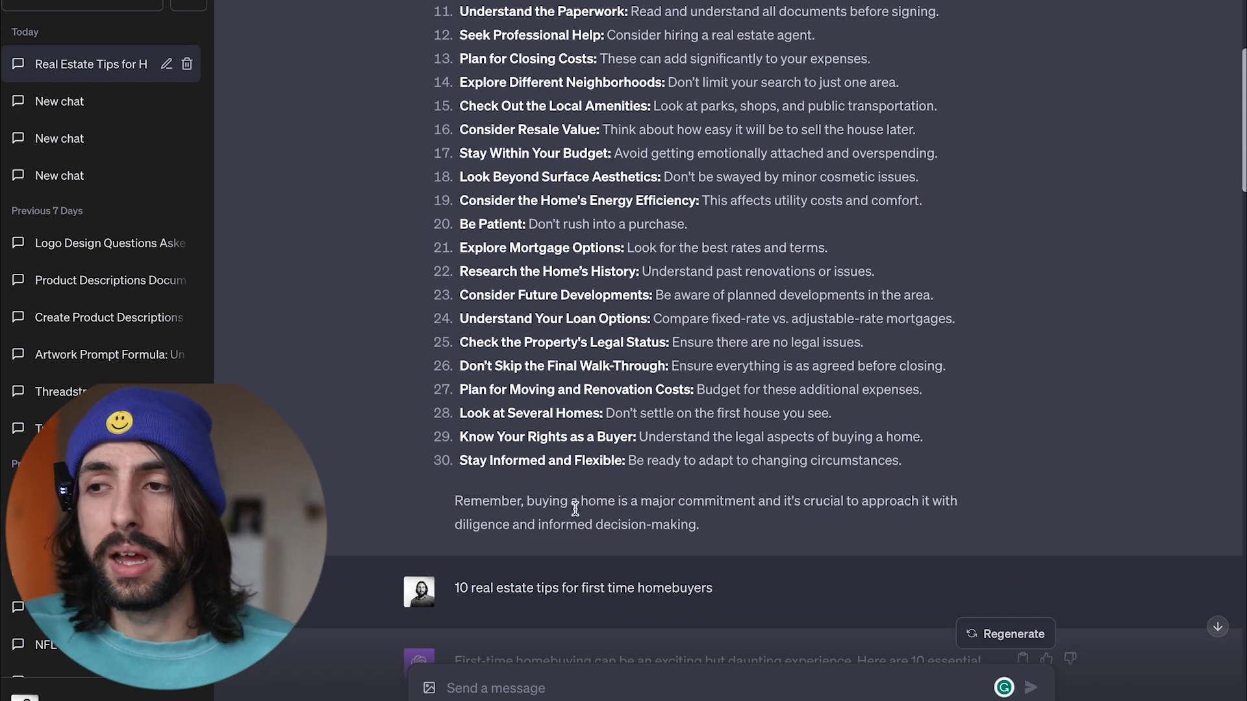
scroll(493, 580, down, 1)
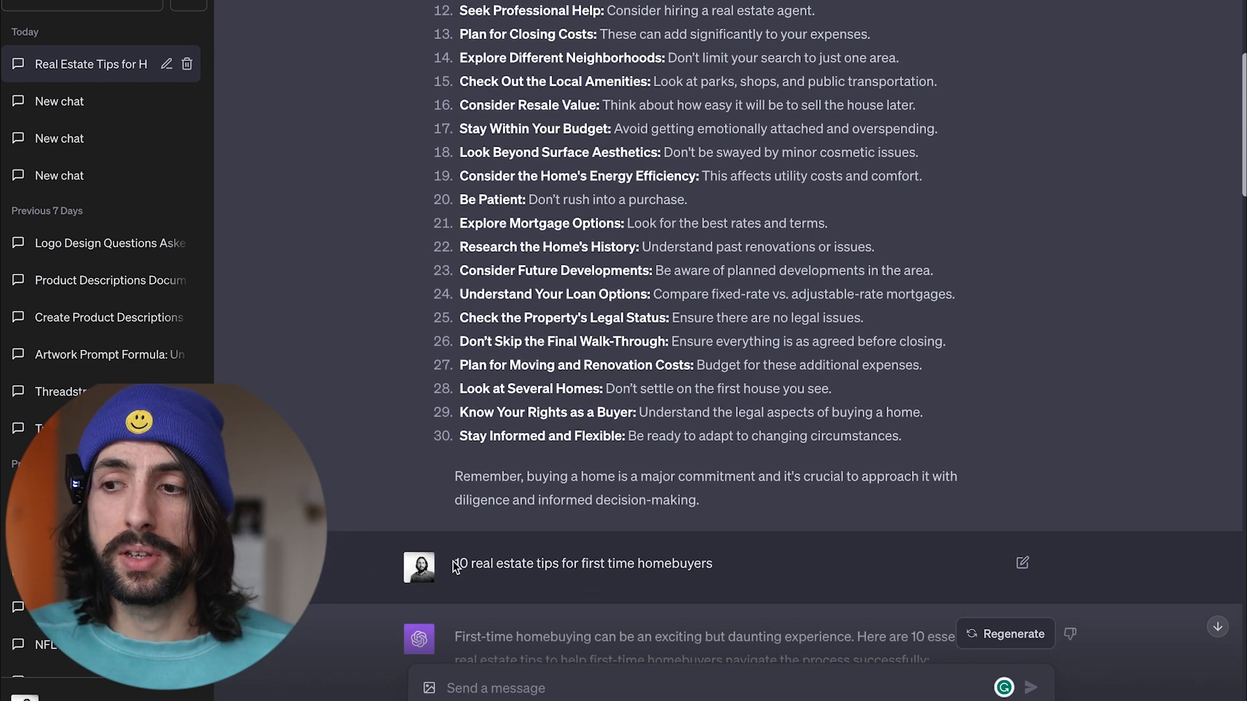
drag(455, 566, 567, 577)
click(750, 566)
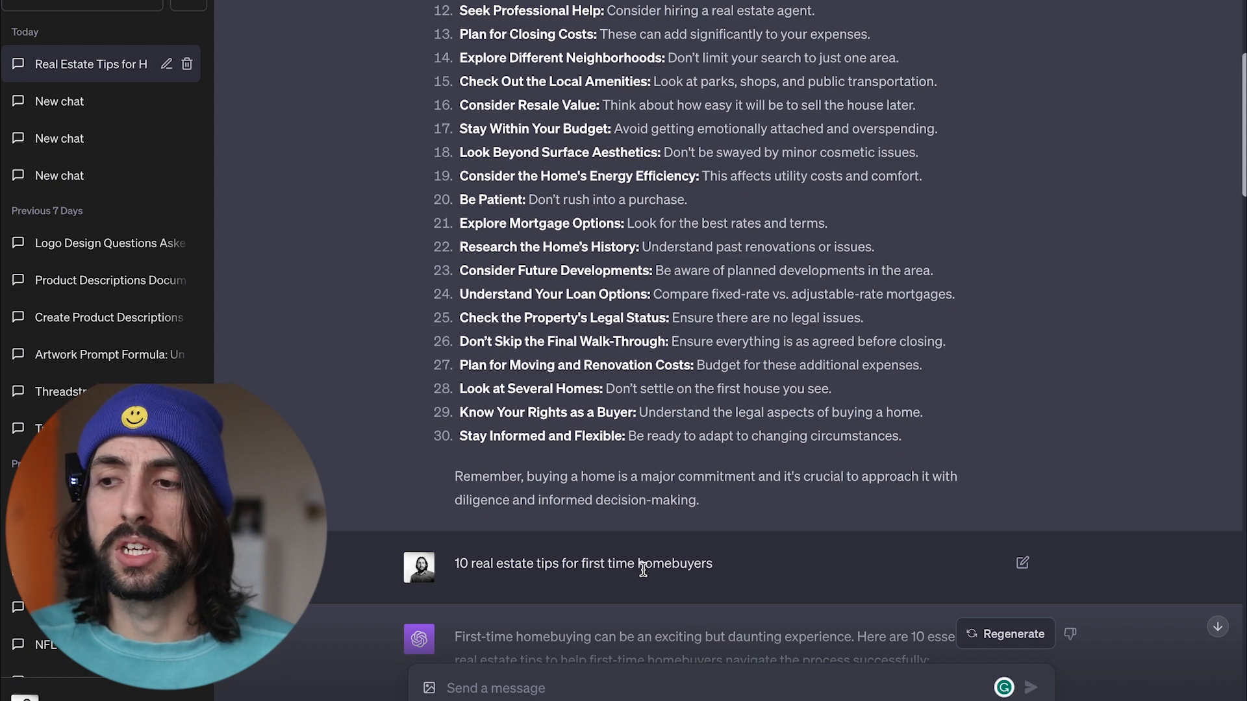
Read through the 10 tips for first-time homebuyers and the start of the 10 real estate FAQs.
scroll(642, 571, down, 8)
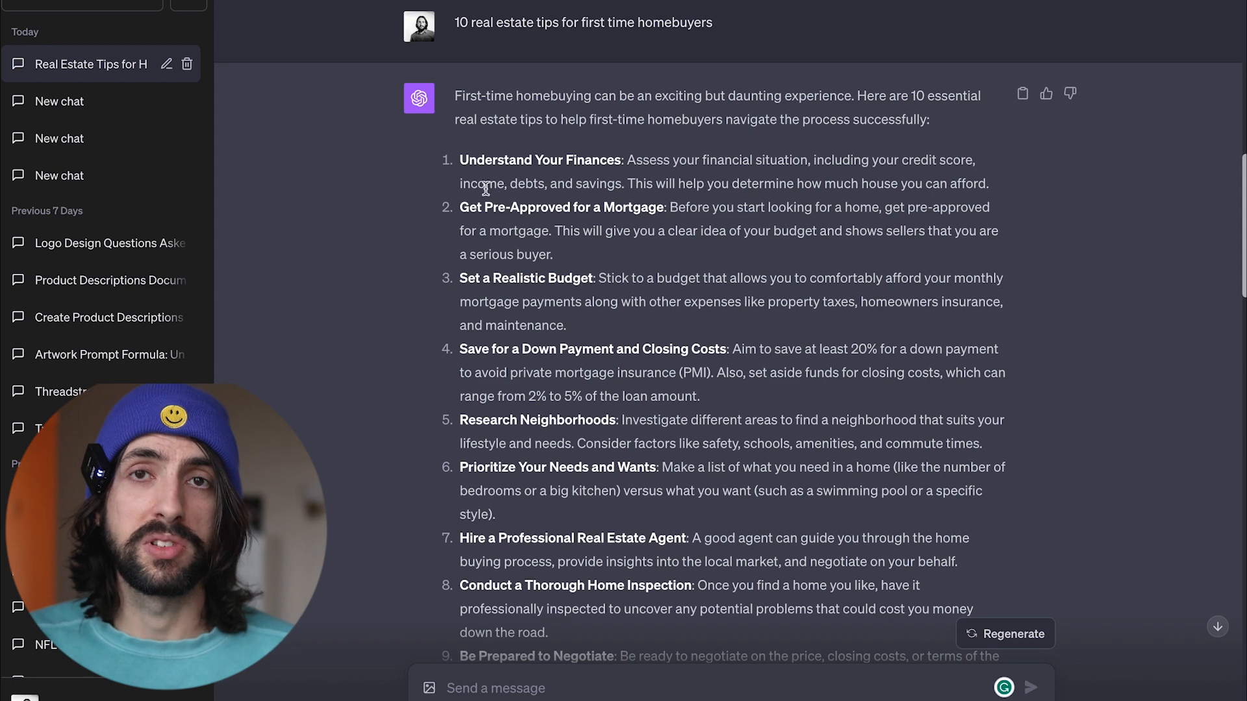
scroll(502, 338, down, 2)
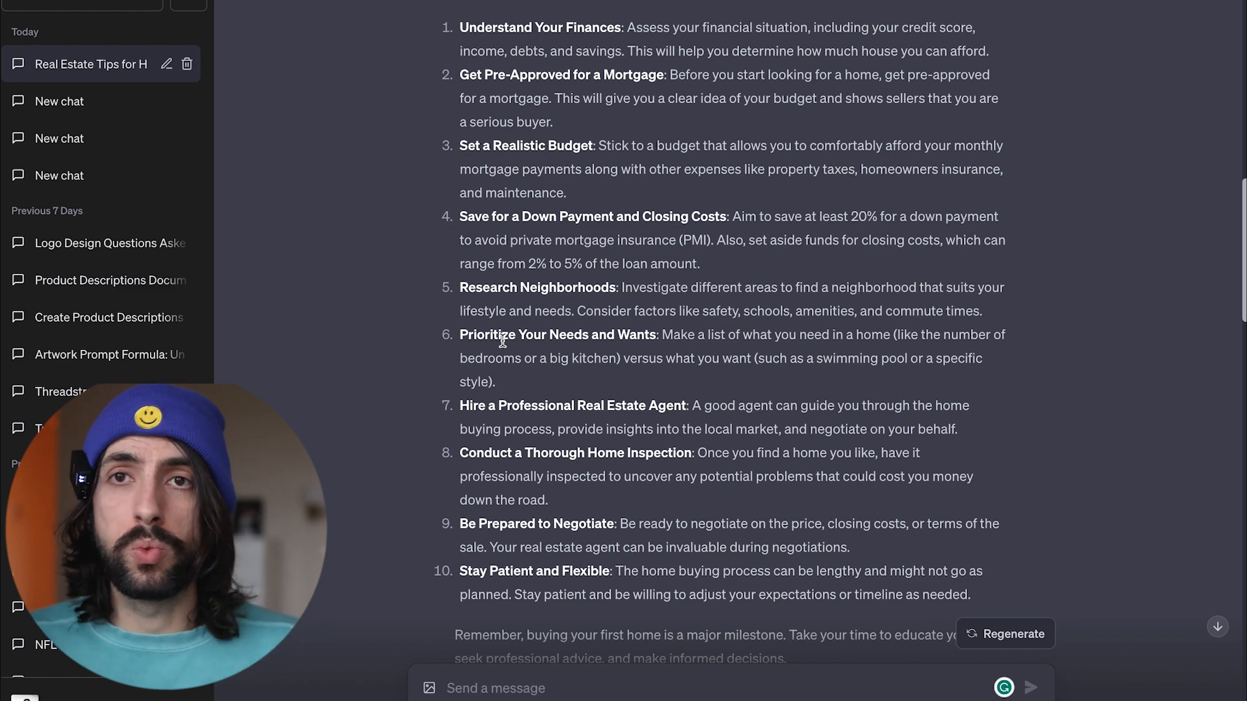
scroll(502, 340, down, 1)
scroll(501, 340, down, 2)
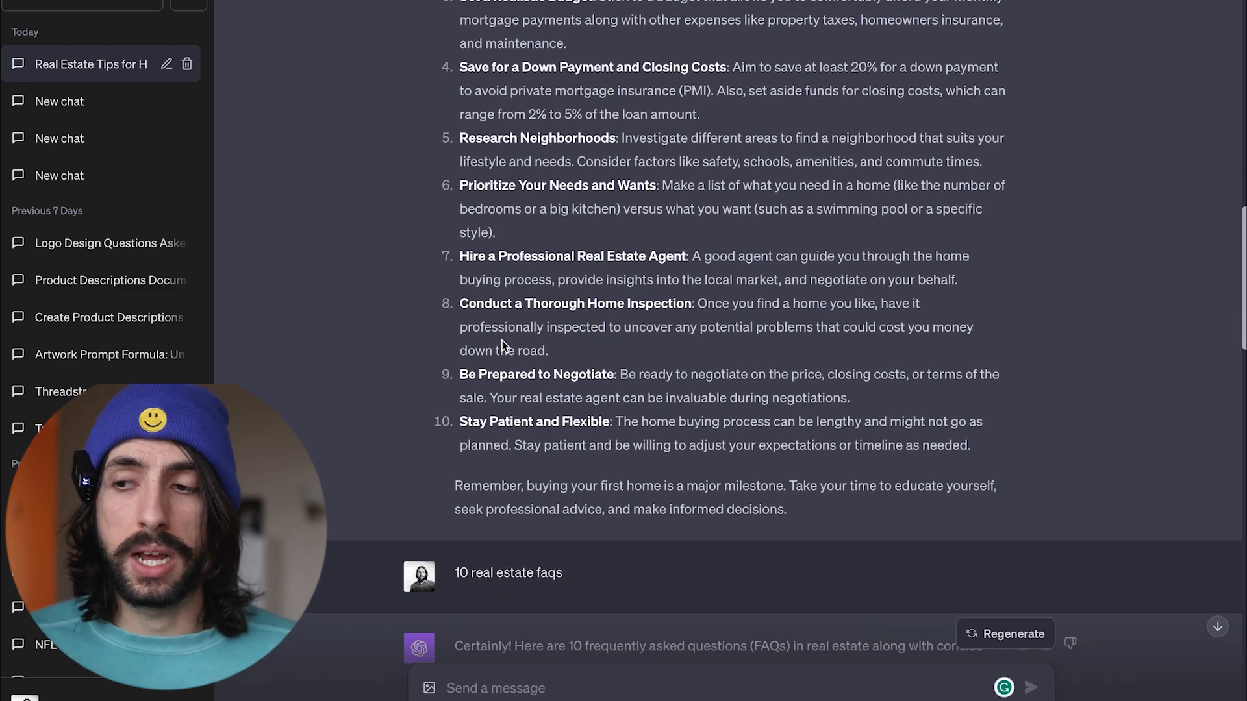
scroll(501, 340, up, 3)
scroll(501, 340, down, 3)
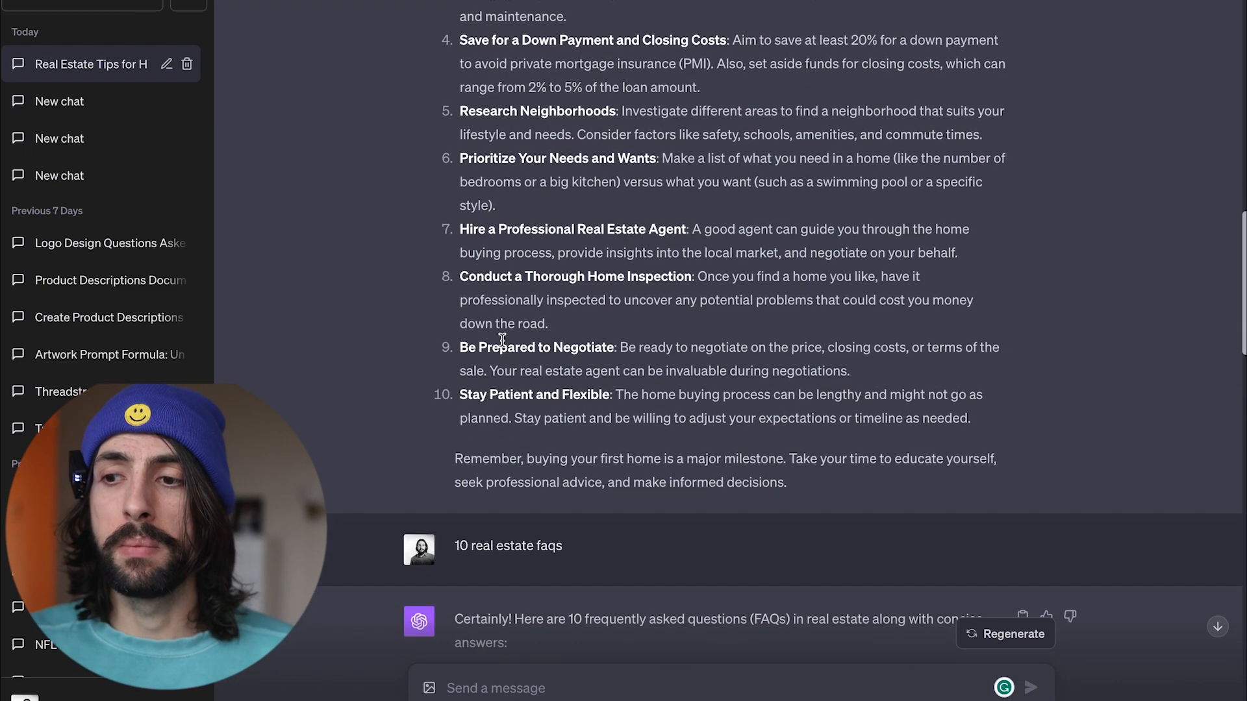
scroll(572, 452, down, 3)
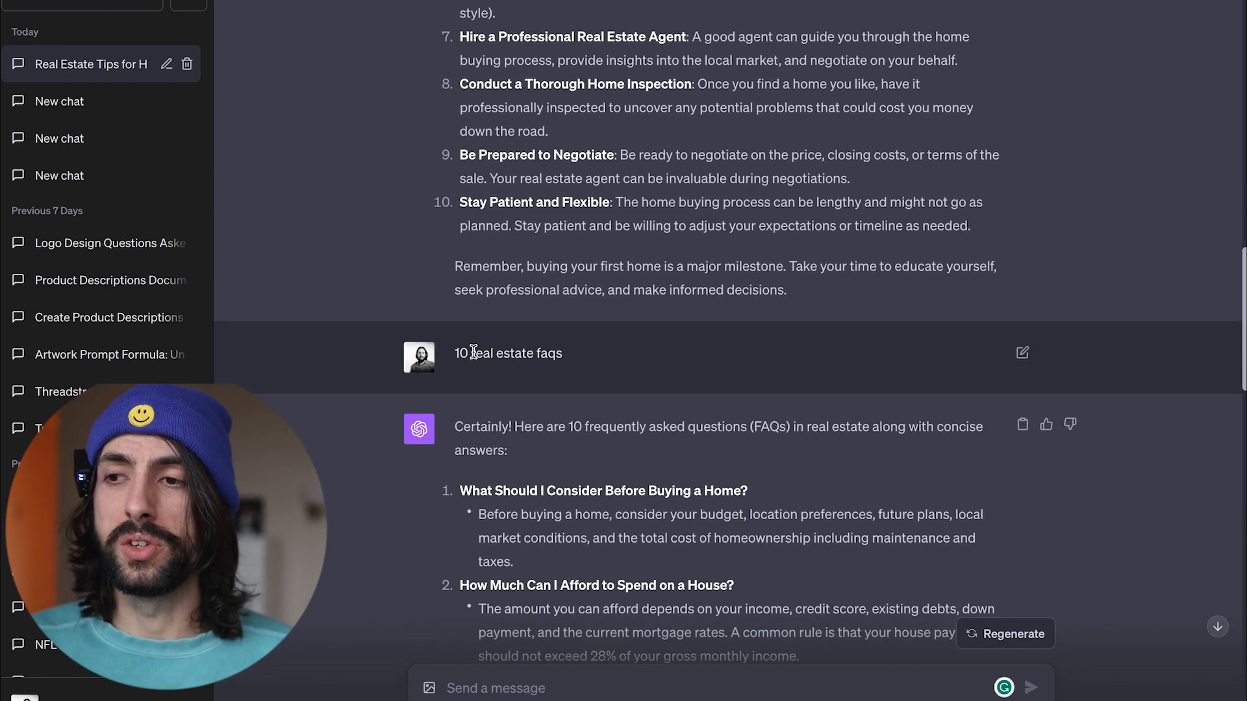
scroll(533, 353, down, 2)
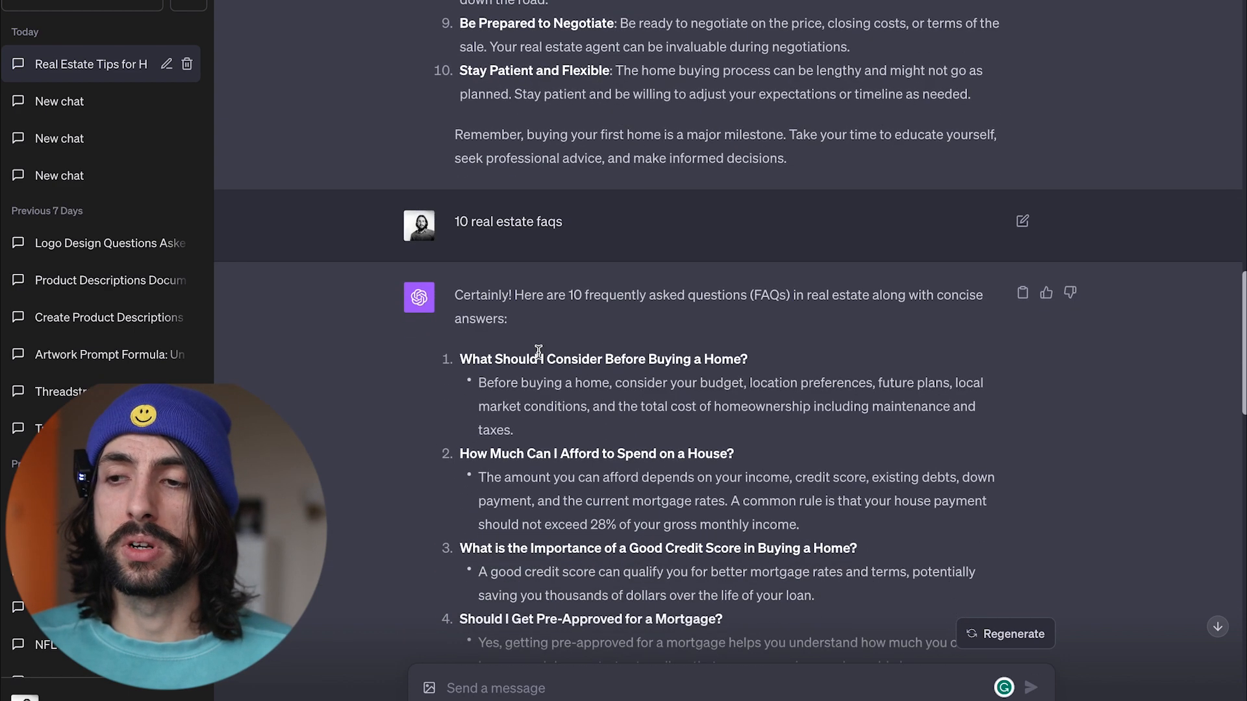
scroll(513, 340, down, 1)
scroll(513, 341, up, 10)
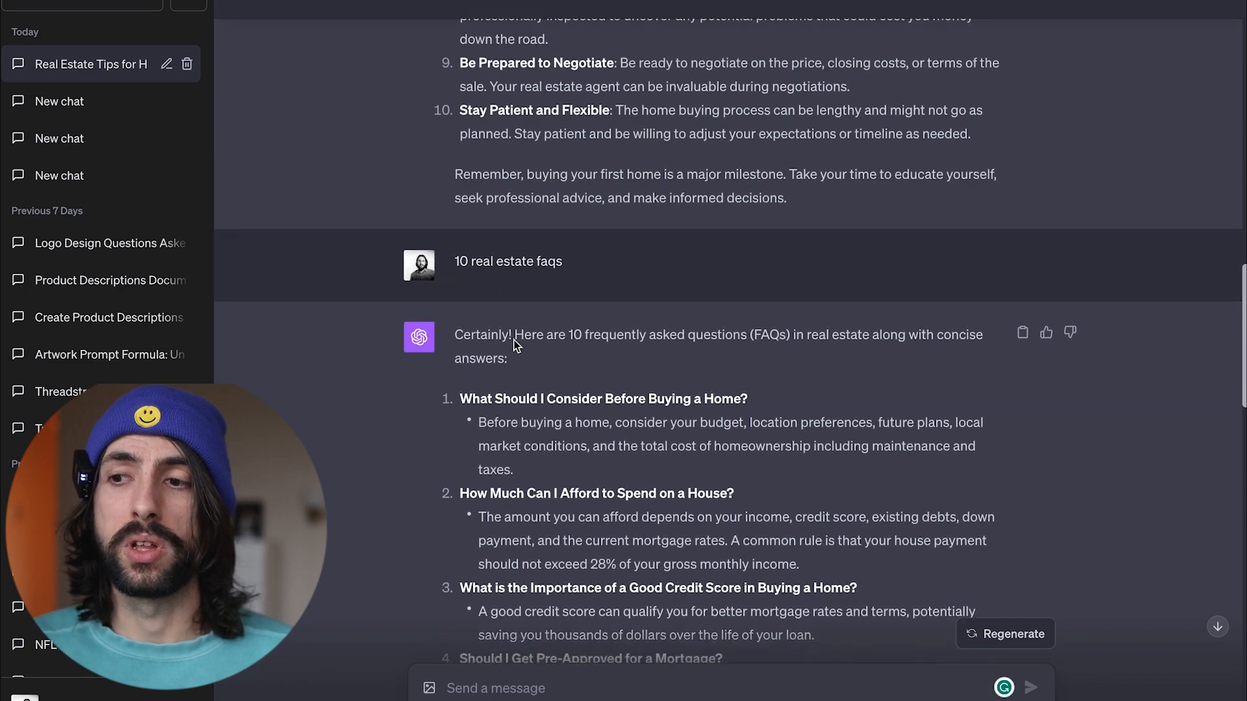
scroll(513, 341, up, 2)
scroll(513, 340, down, 1)
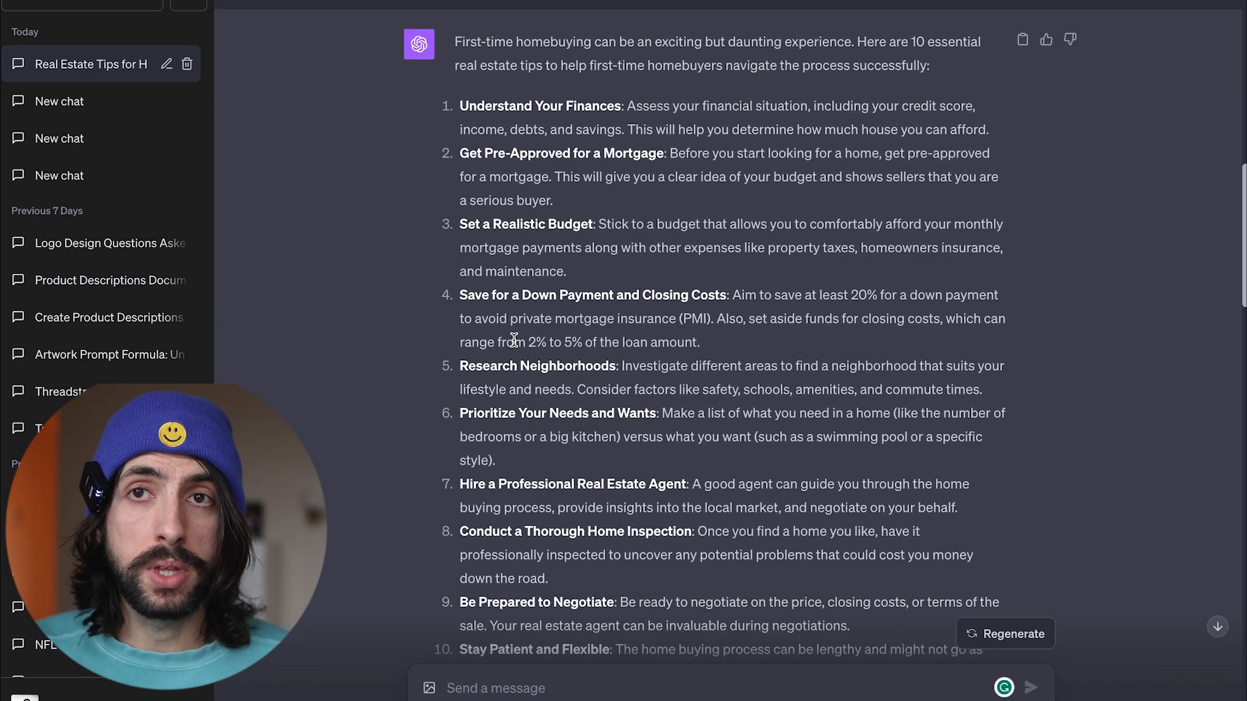
scroll(544, 117, down, 1)
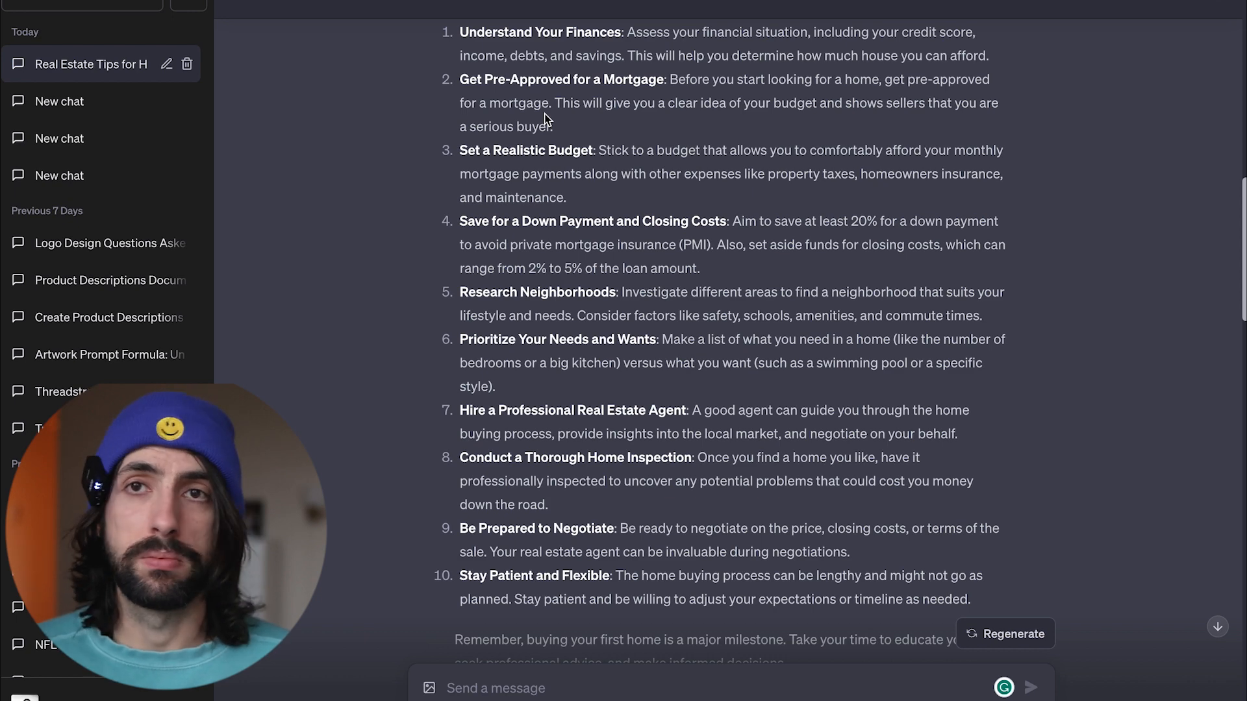
scroll(544, 114, up, 1)
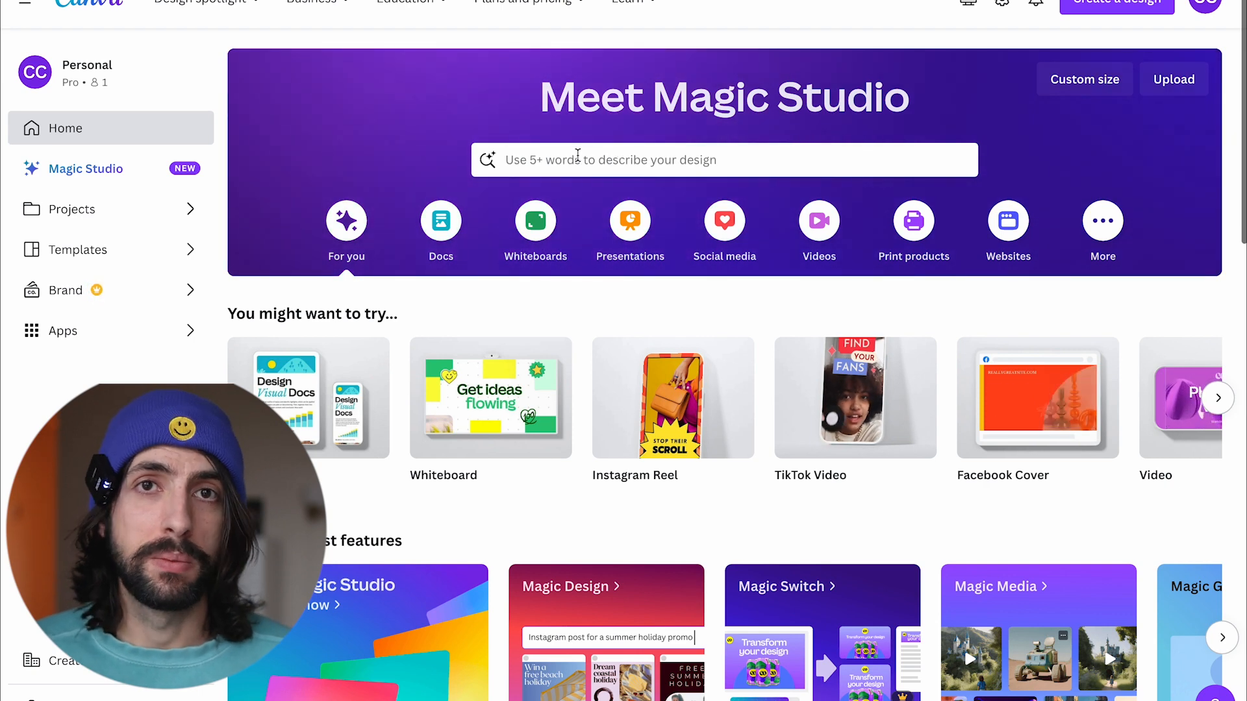
Switch to Canva, search the templates for "tiktok" and create a blank TikTok video.
click(559, 168)
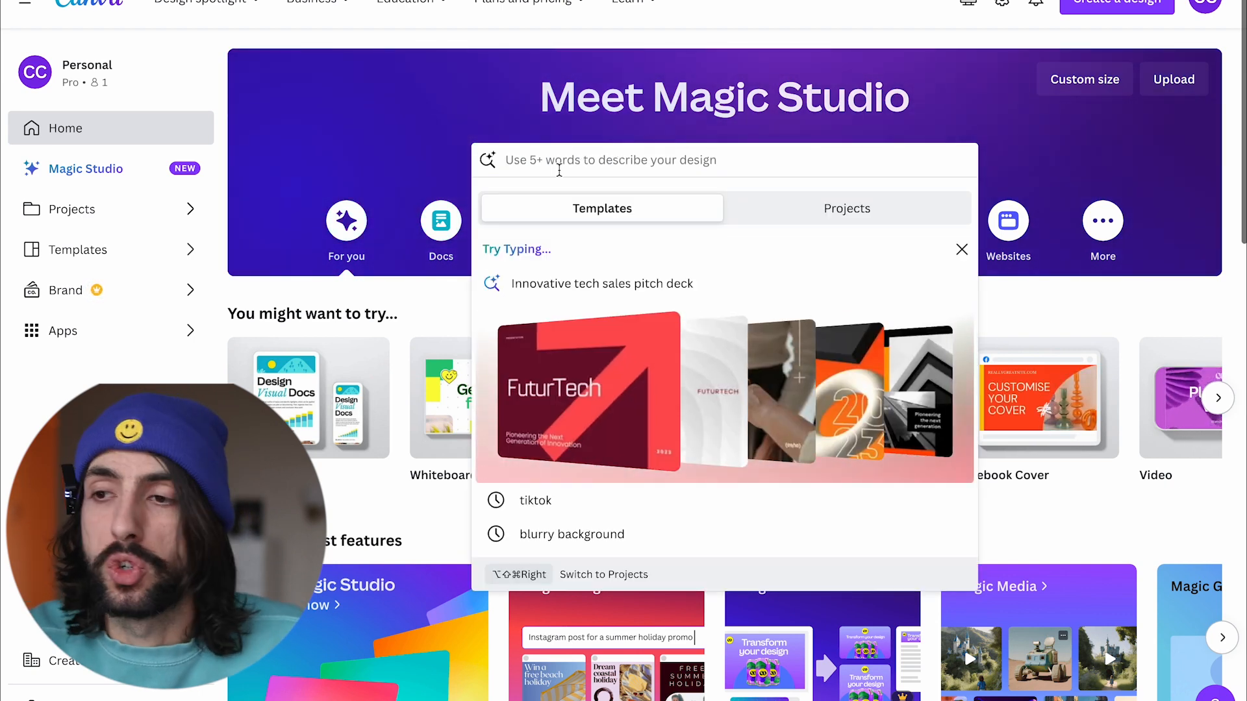
text(tiktok)
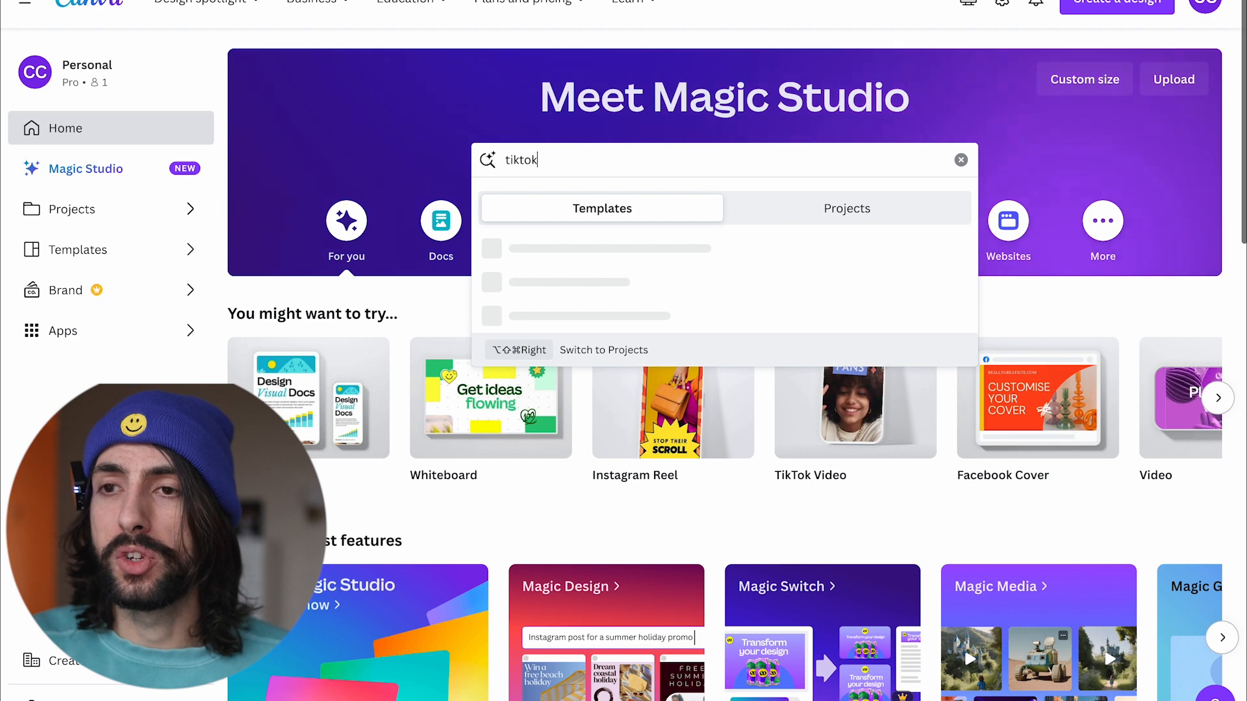
key(Return)
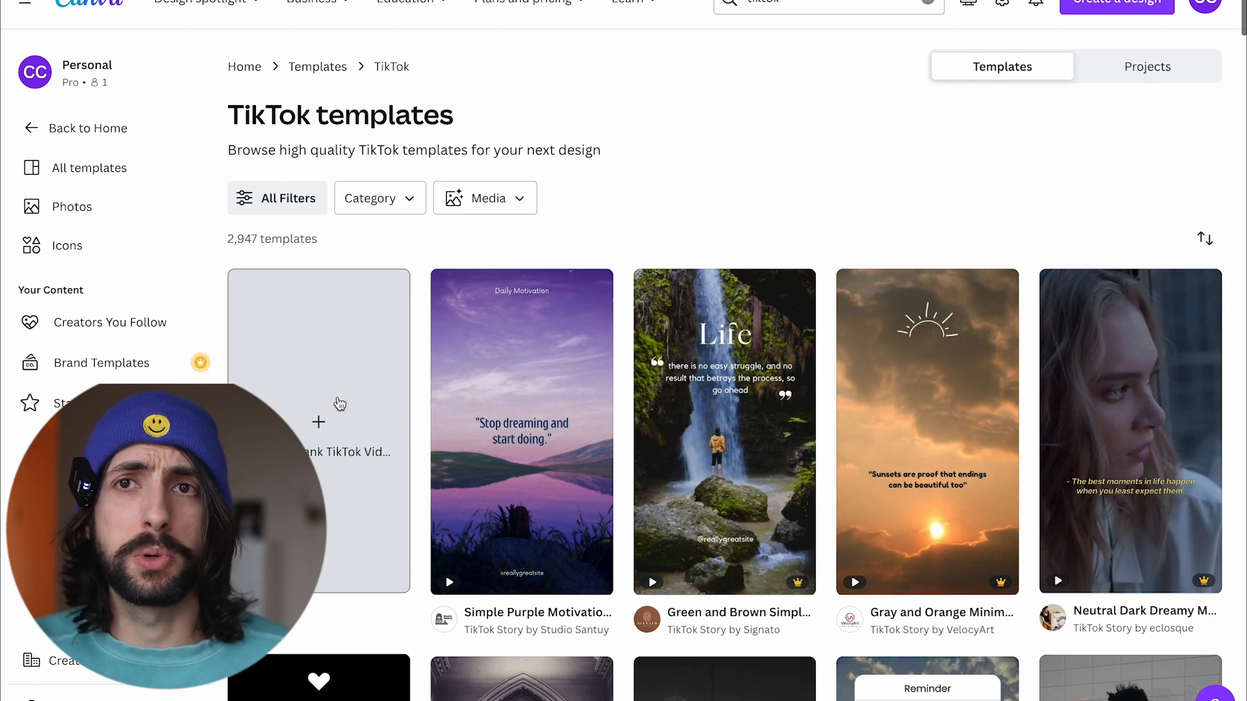
click(338, 404)
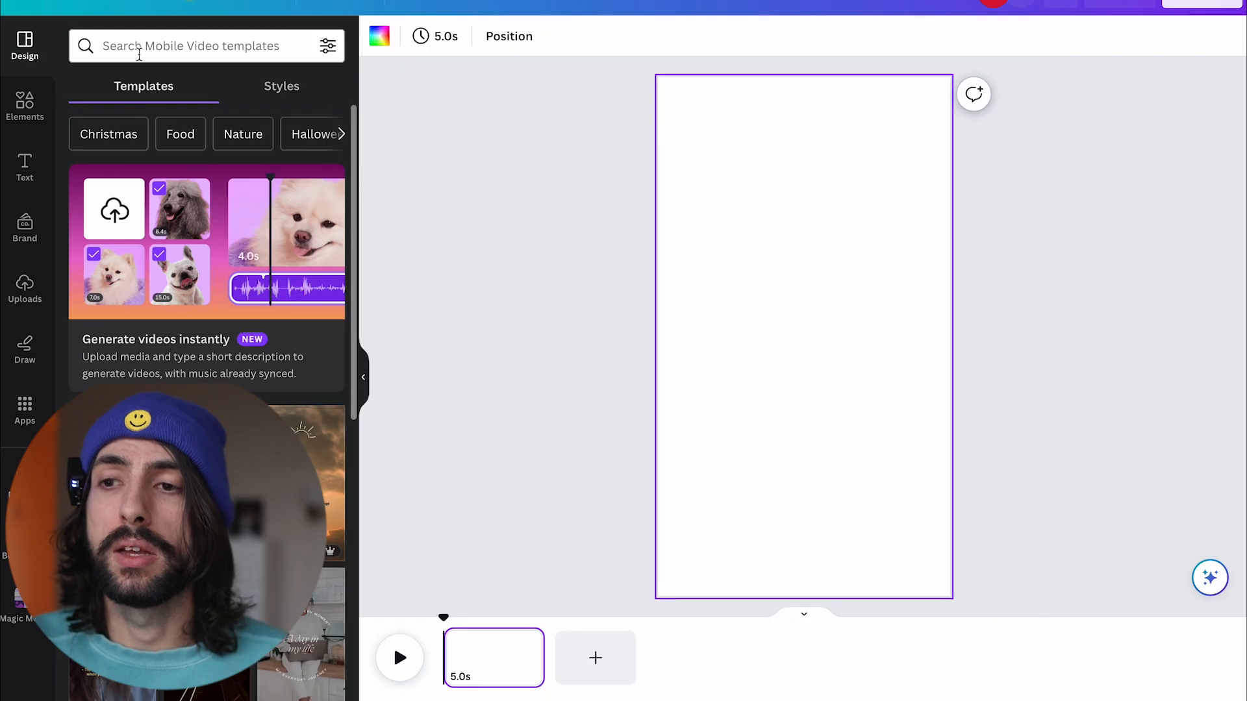
Search the design templates for "home" and apply the kitchen page of the Green Neutral Real Estate Marketing Tik Tok Video template.
click(113, 48)
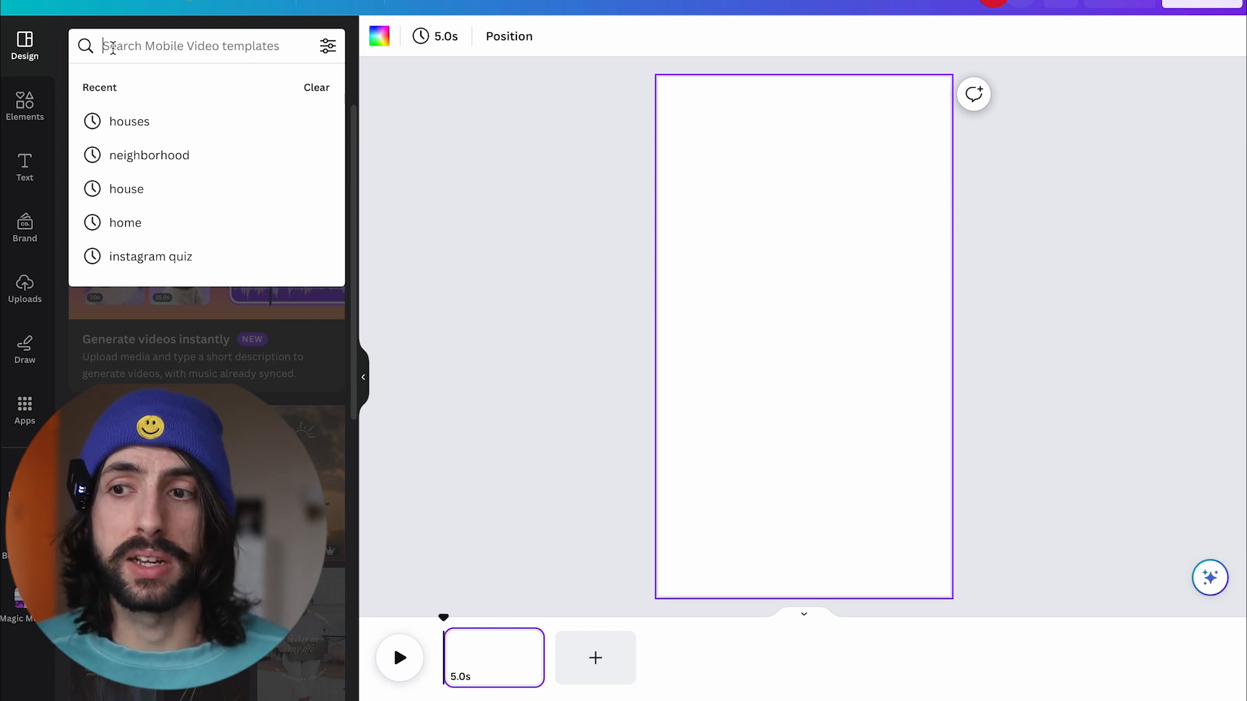
text(home)
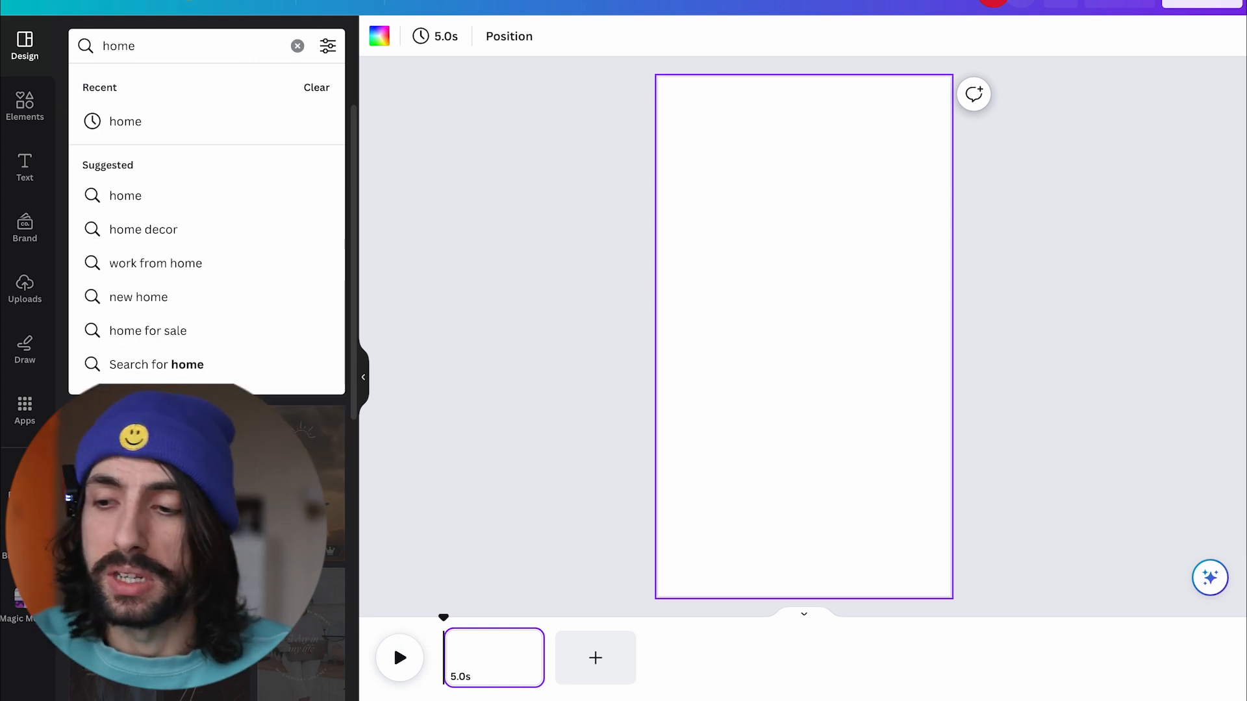
key(Return)
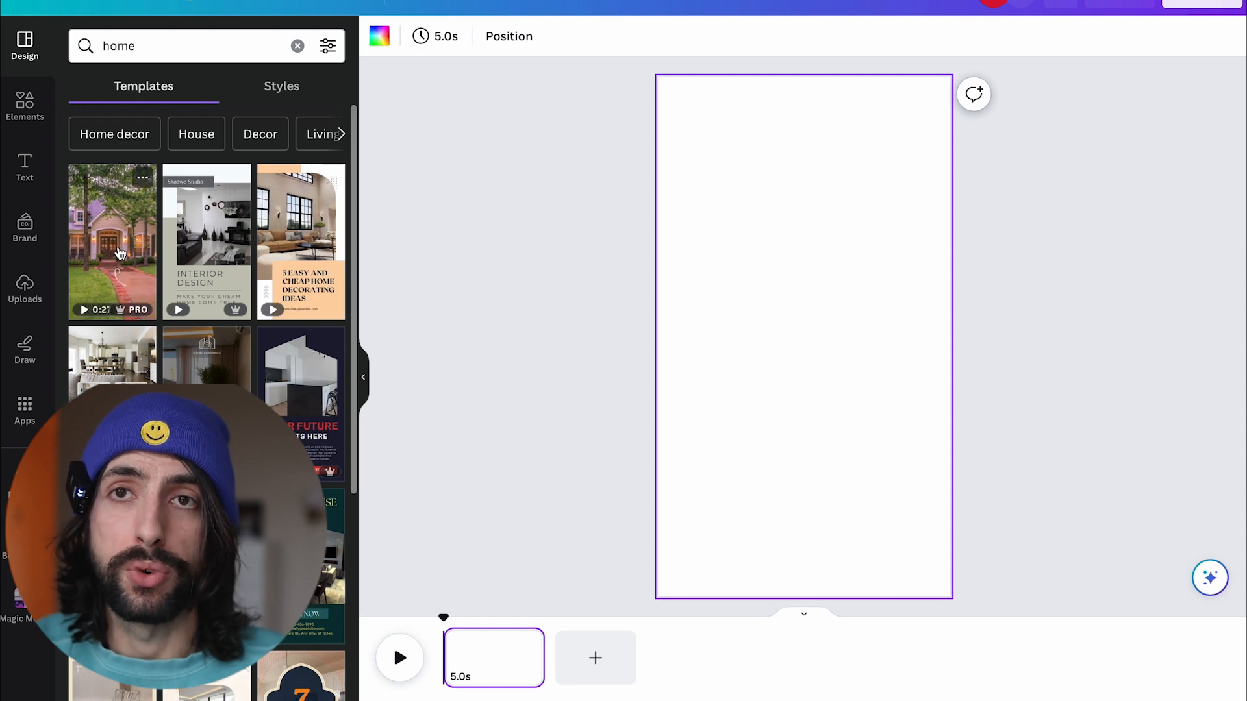
click(118, 259)
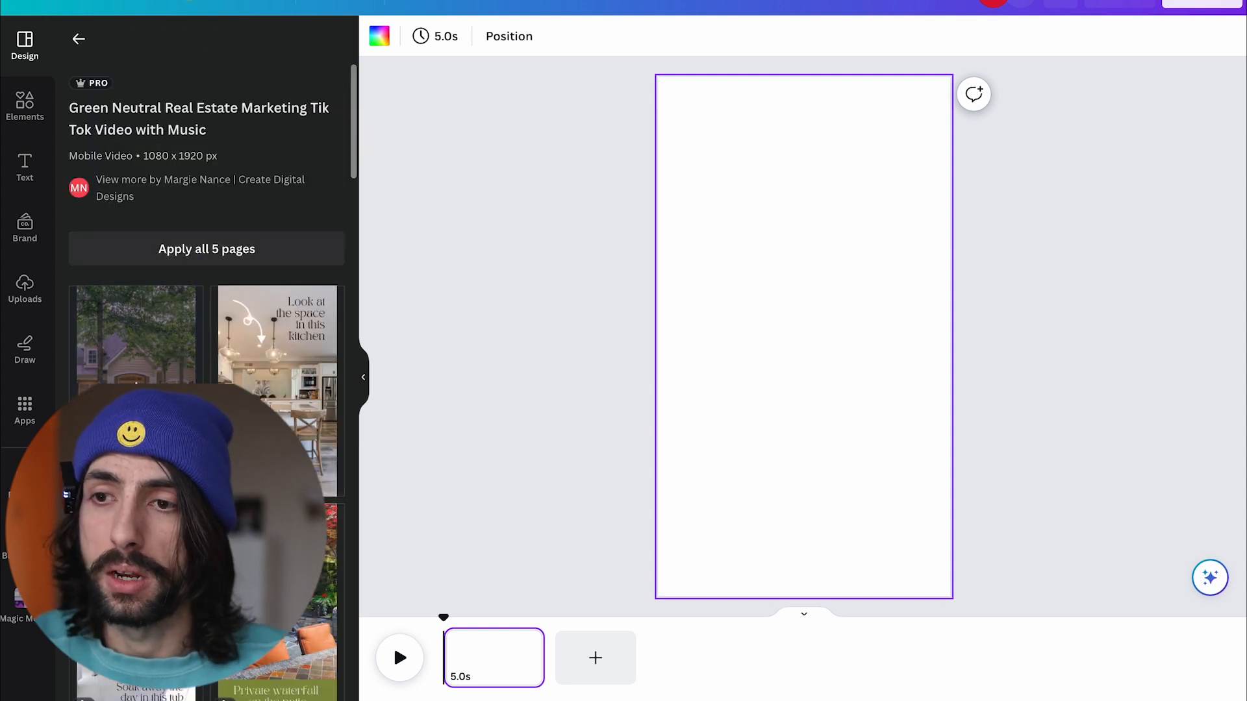
mouse_move(280, 406)
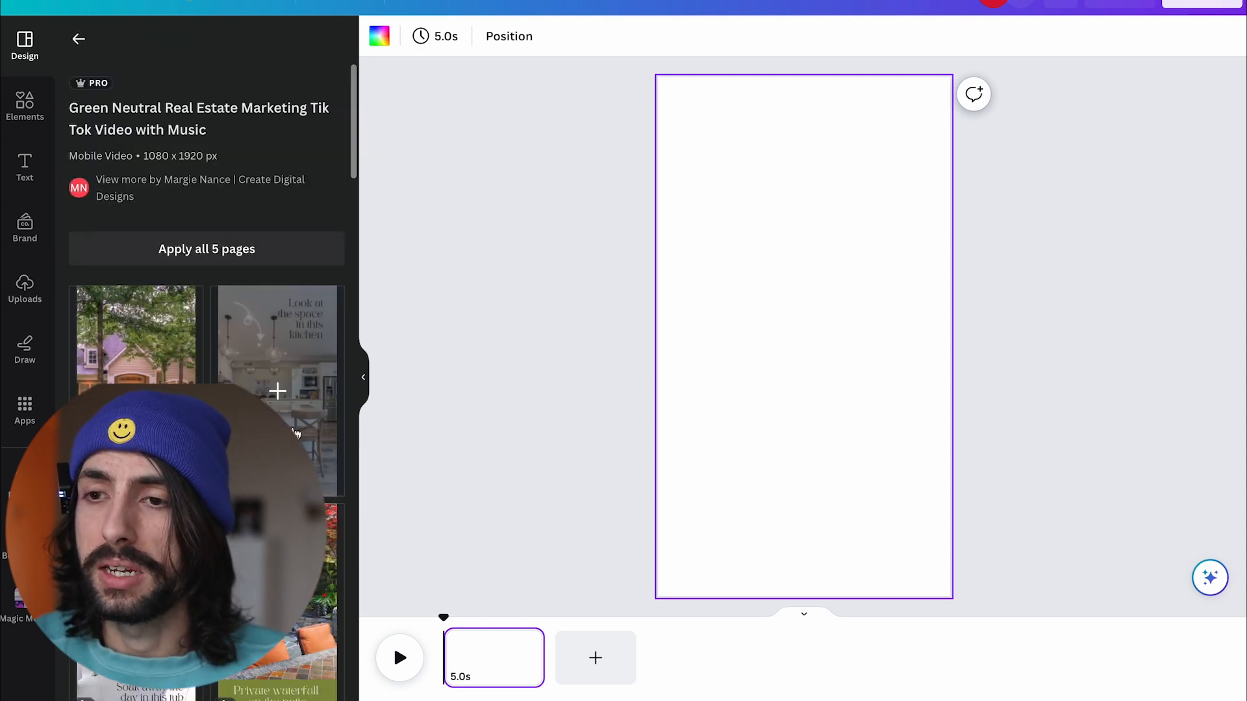
click(295, 434)
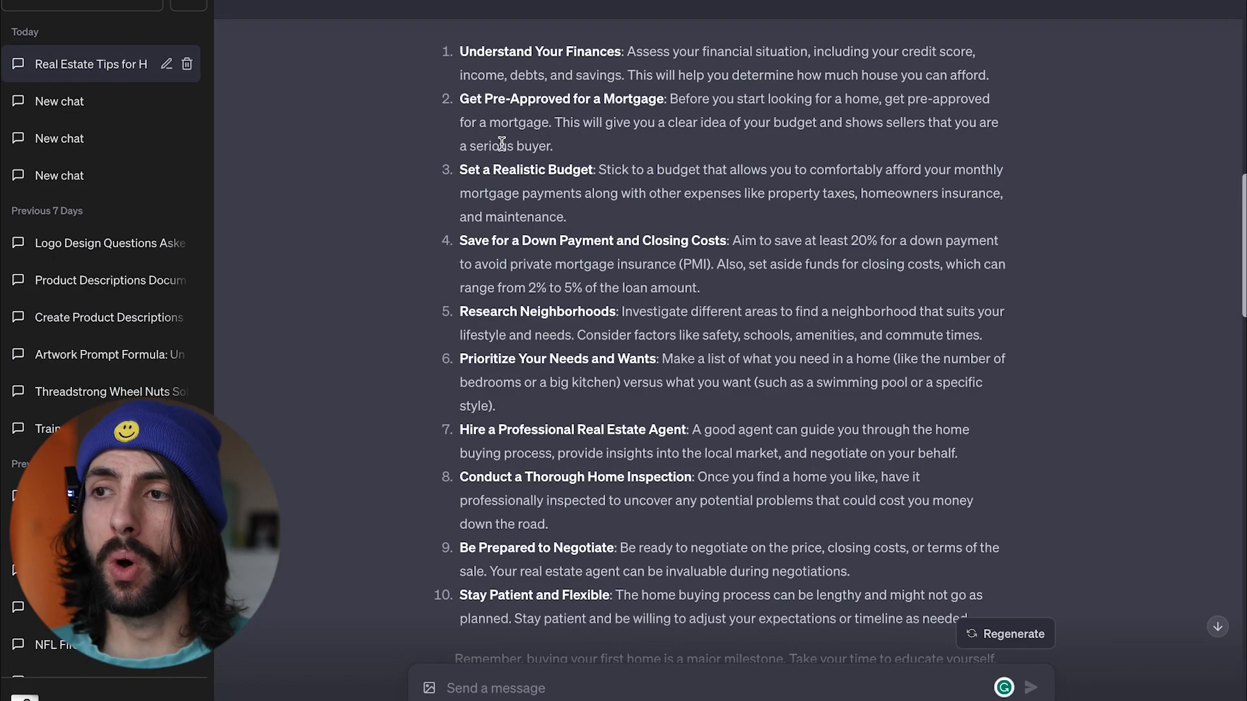
Switch to ChatGPT and copy the full "Understand Your Finances" tip from the first-time homebuyers list.
scroll(625, 77, up, 1)
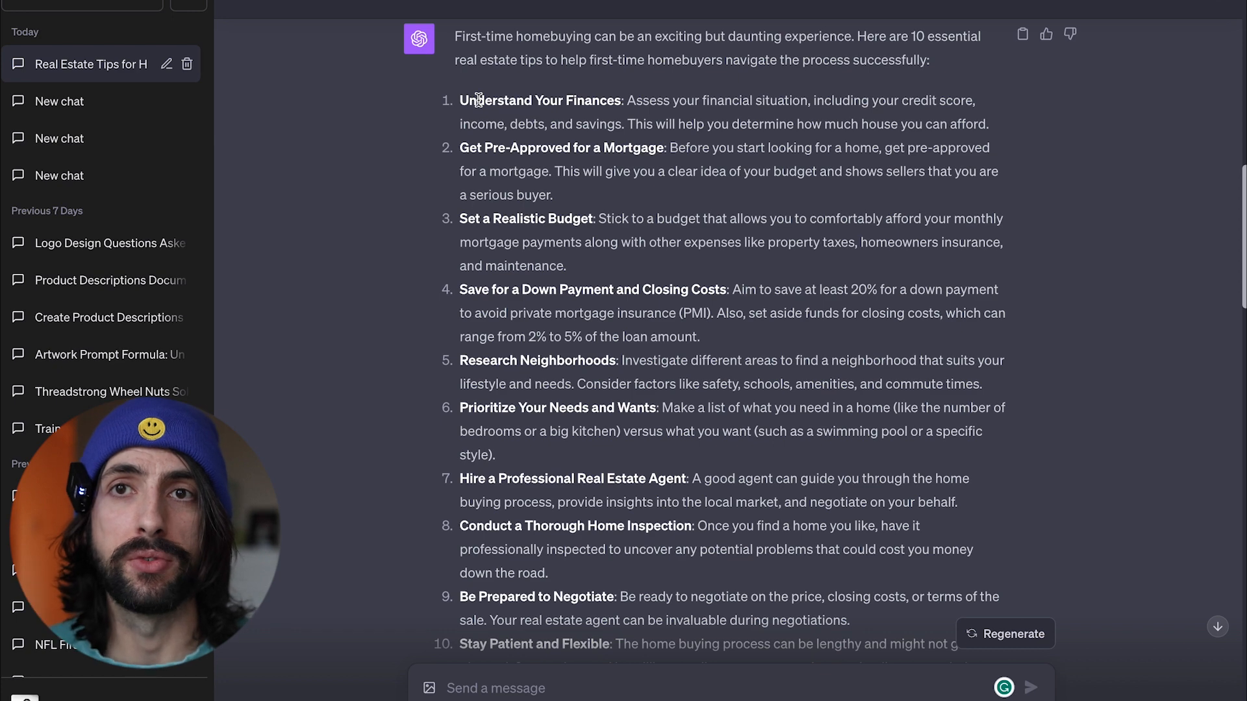
scroll(478, 98, up, 2)
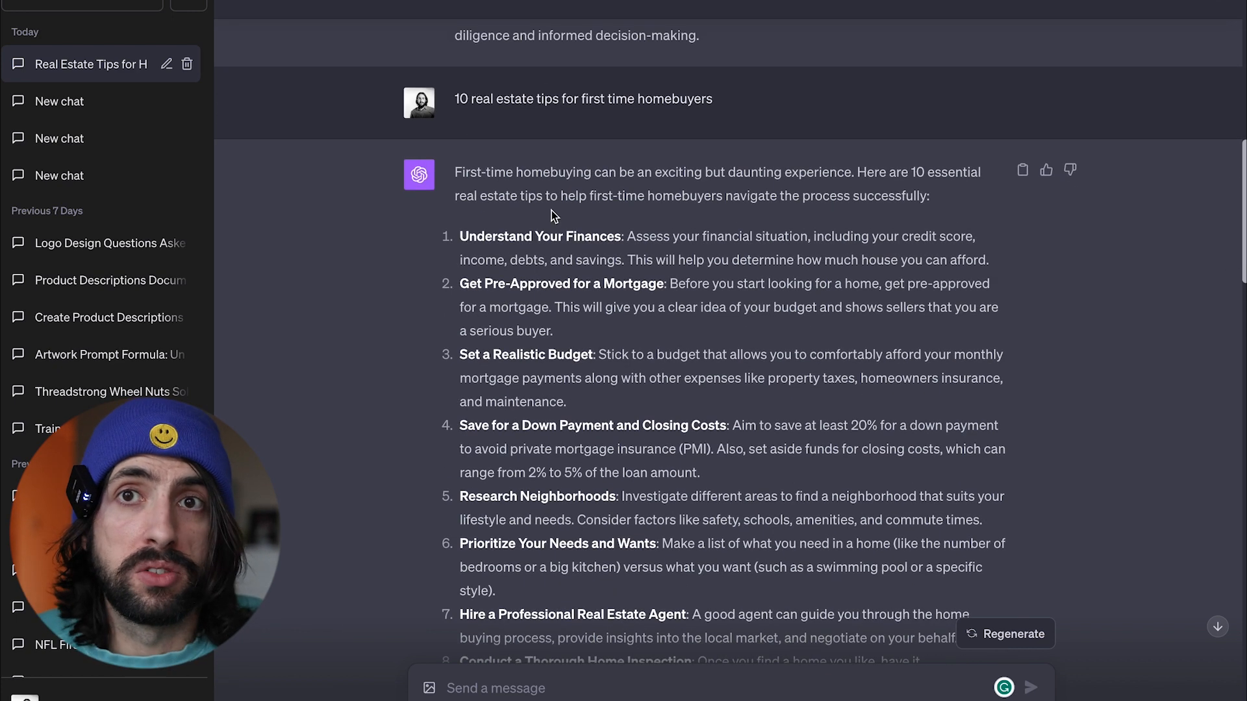
drag(463, 236, 1009, 273)
key(ctrl+c)
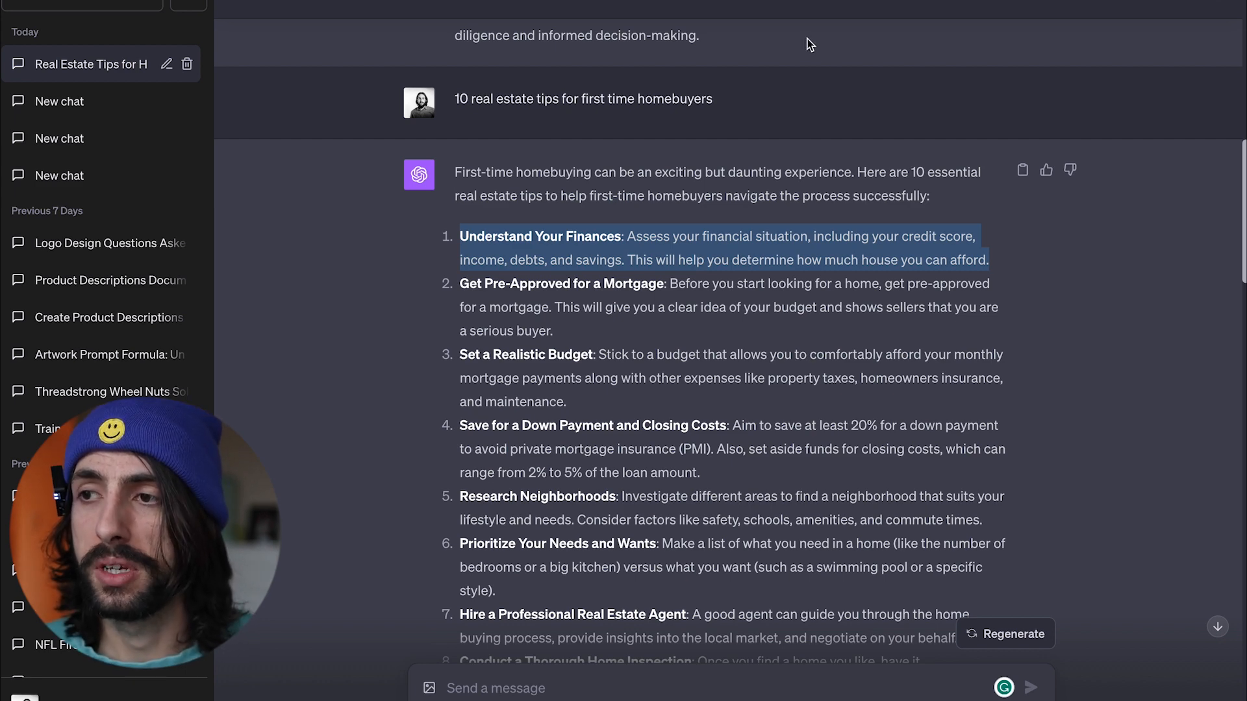
scroll(727, 351, down, 2)
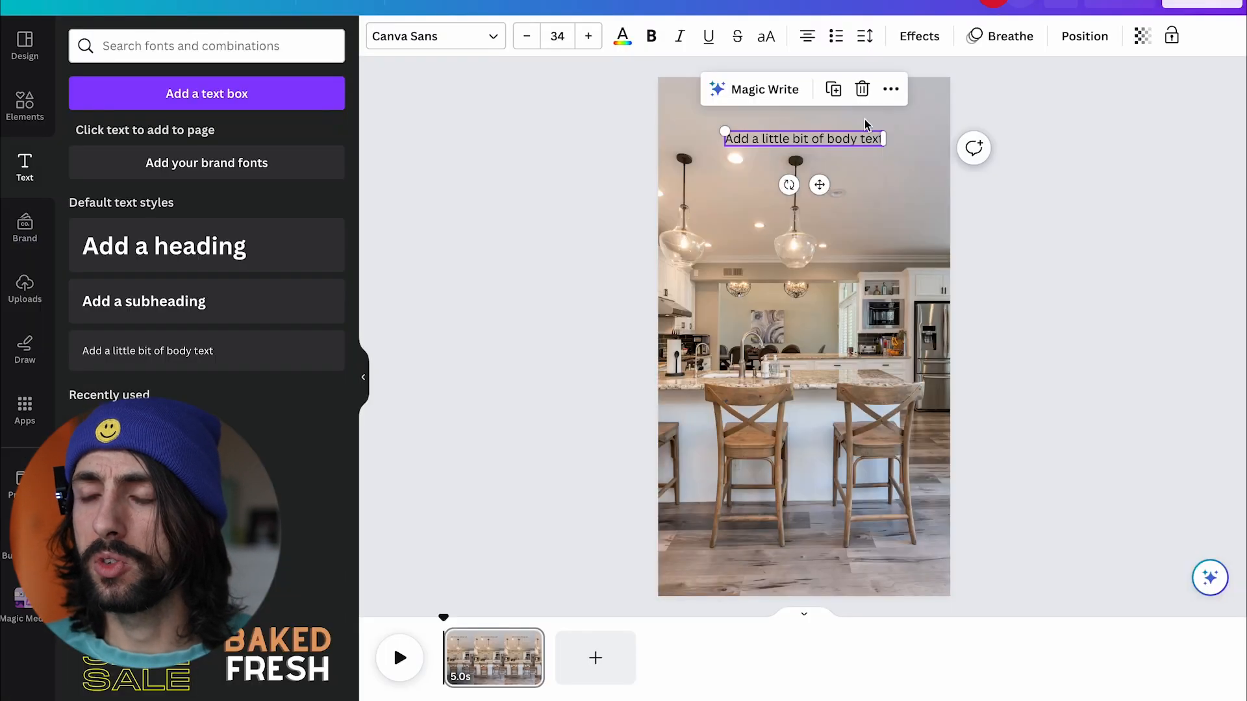
In Canva, replace the placeholder body text with the copied finances tip and narrow the text box from both sides.
double_click(786, 142)
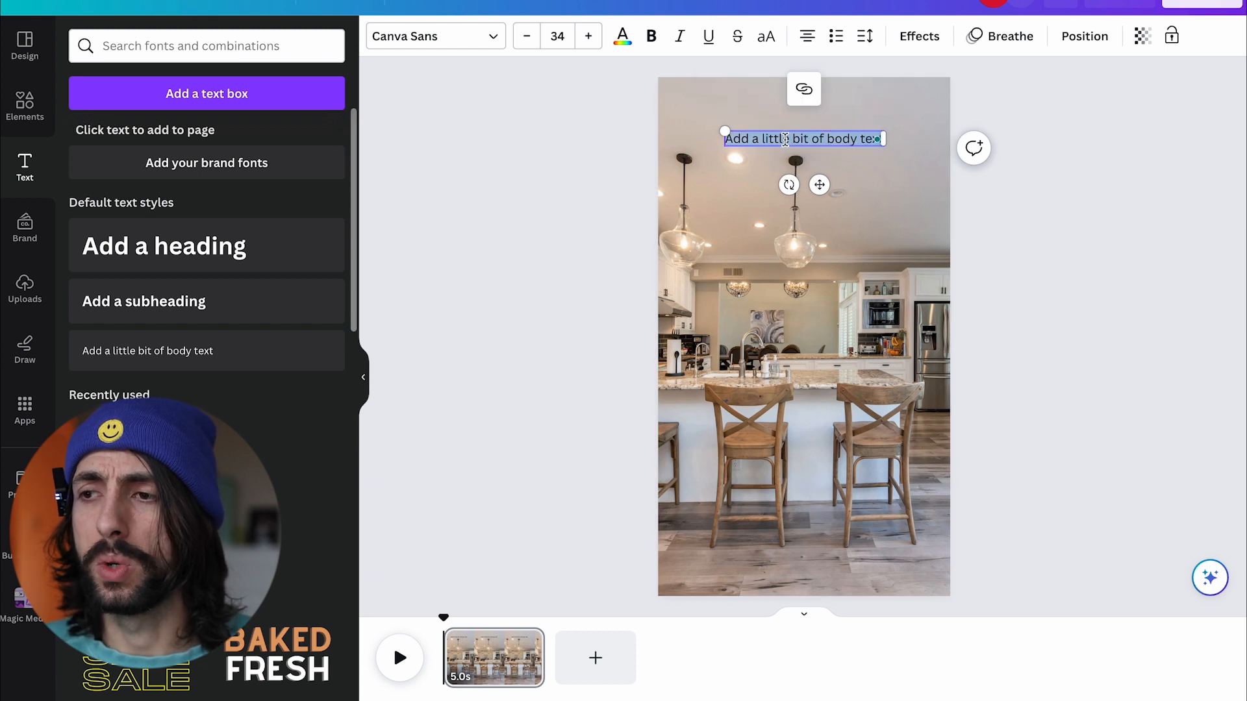
key(ctrl+v)
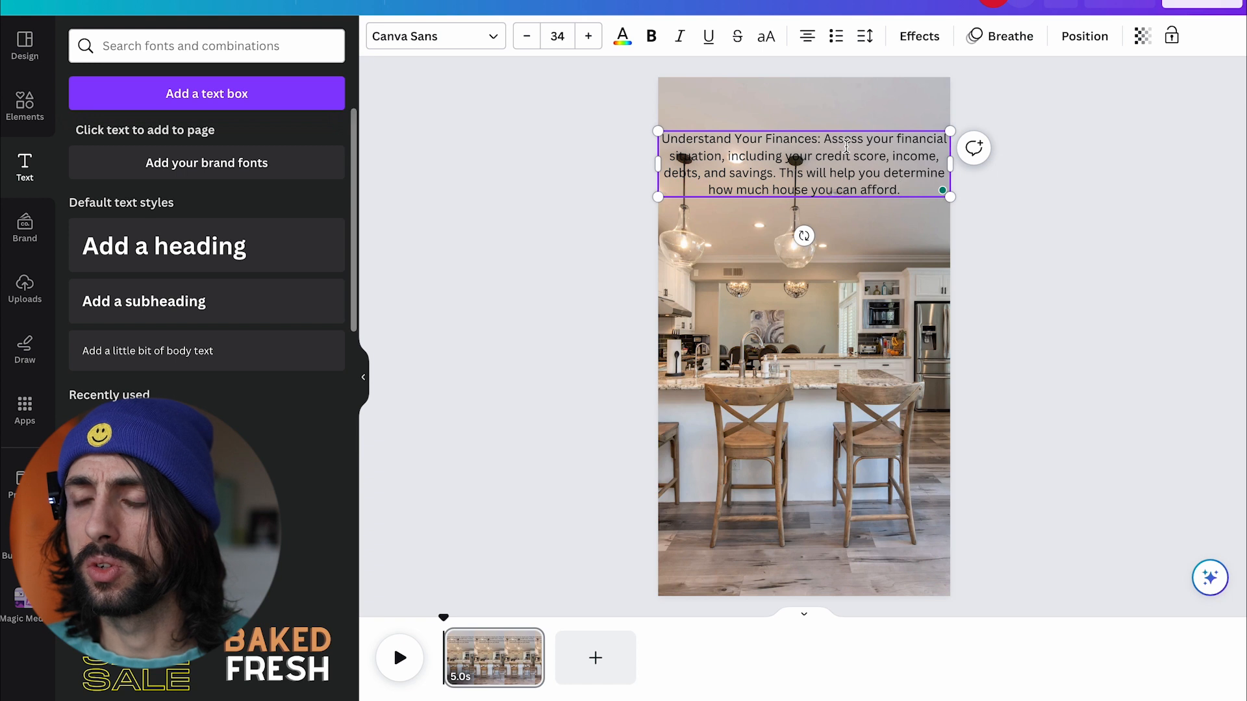
drag(956, 173, 921, 174)
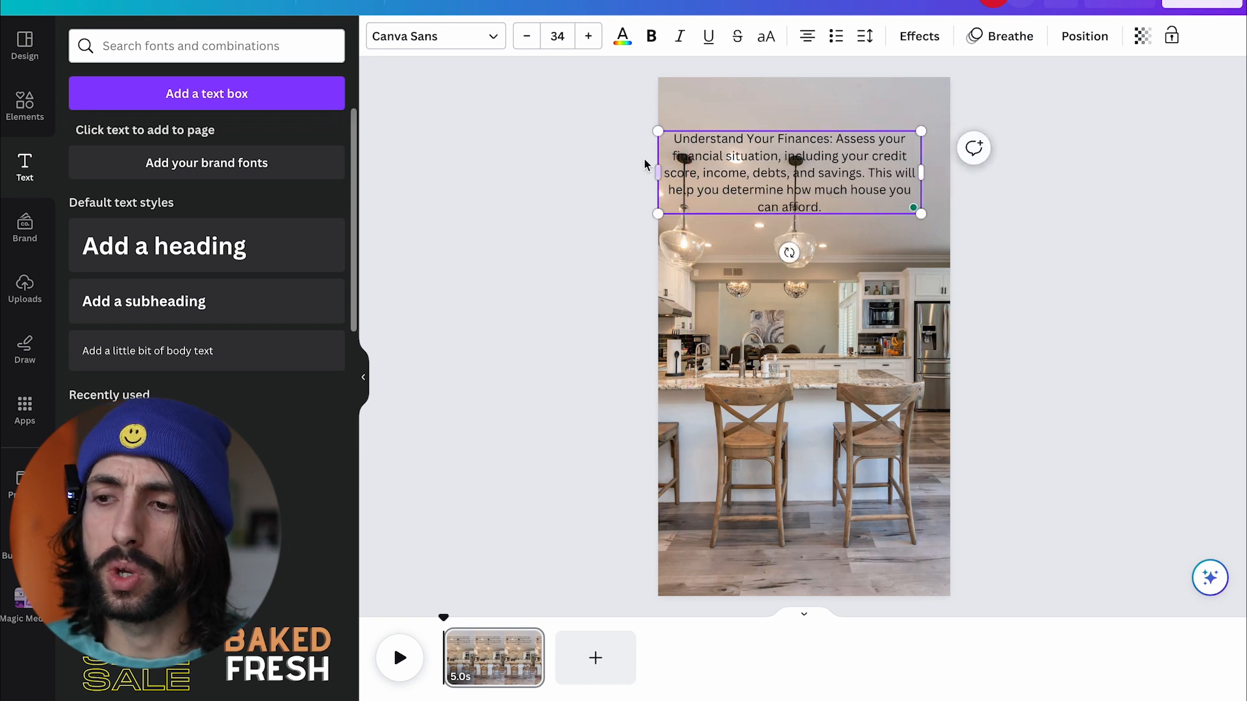
drag(658, 171, 687, 172)
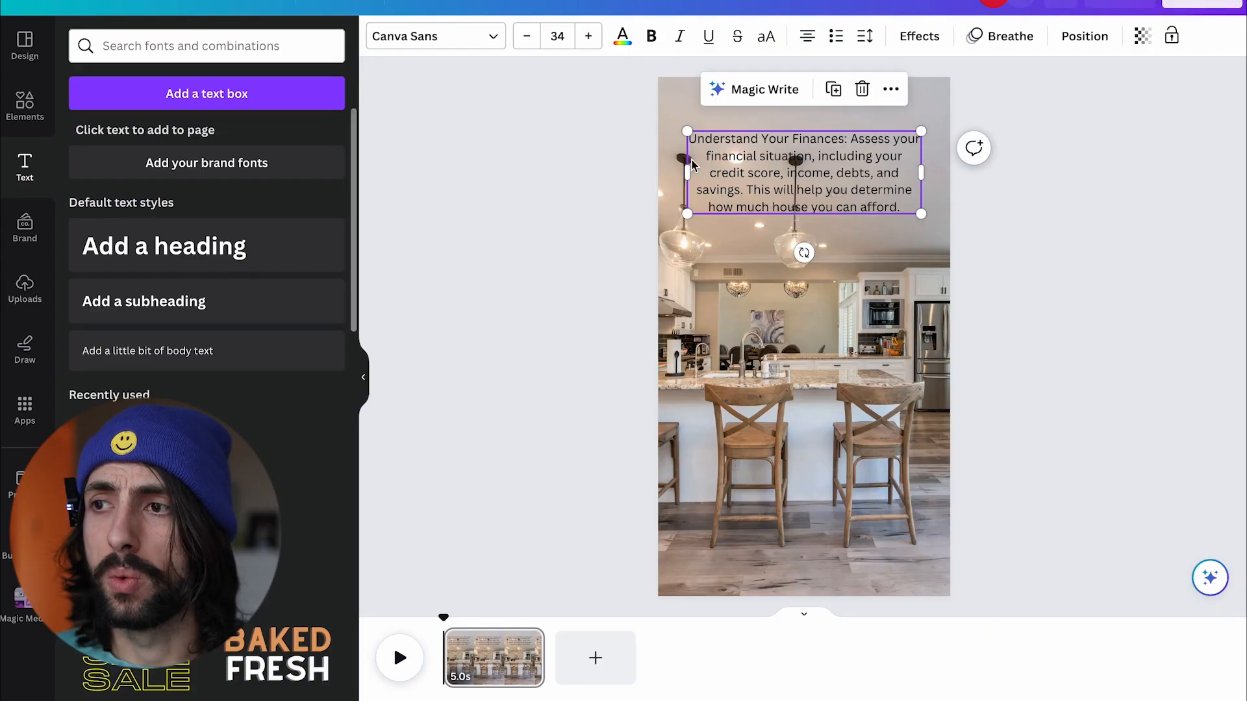
Insert an empty line above the finances tip in the text box.
double_click(731, 156)
click(690, 146)
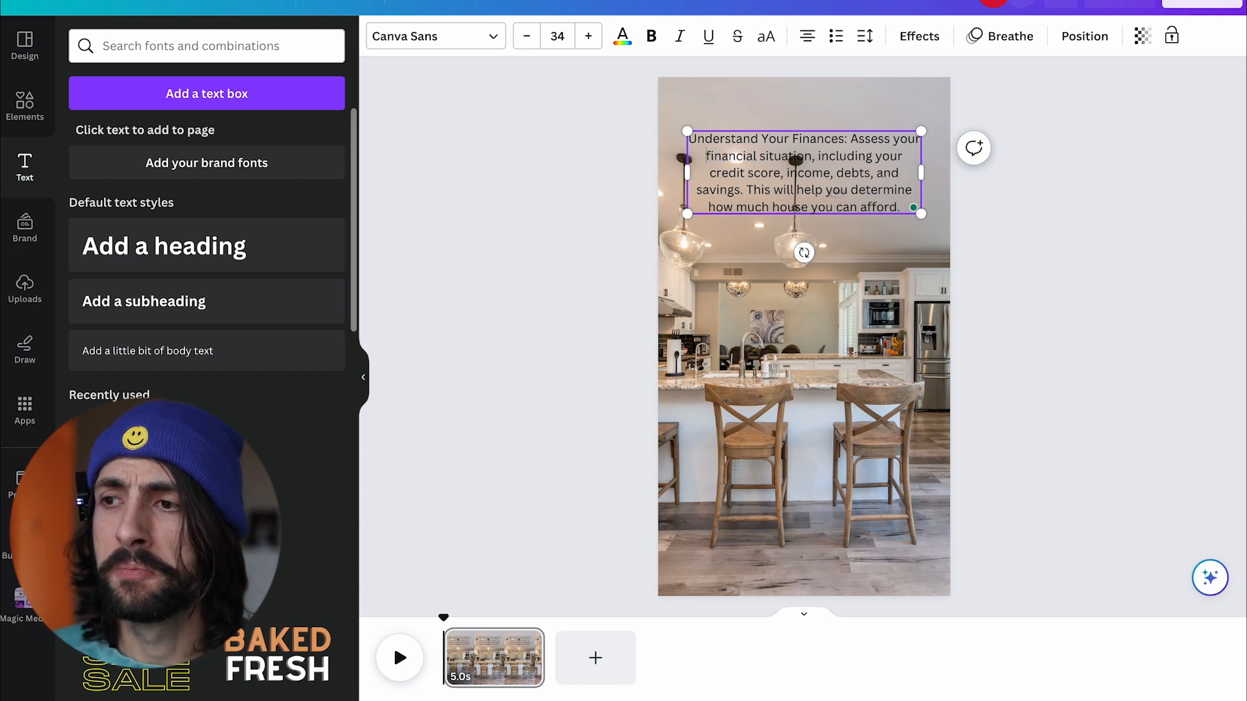
key(Return)
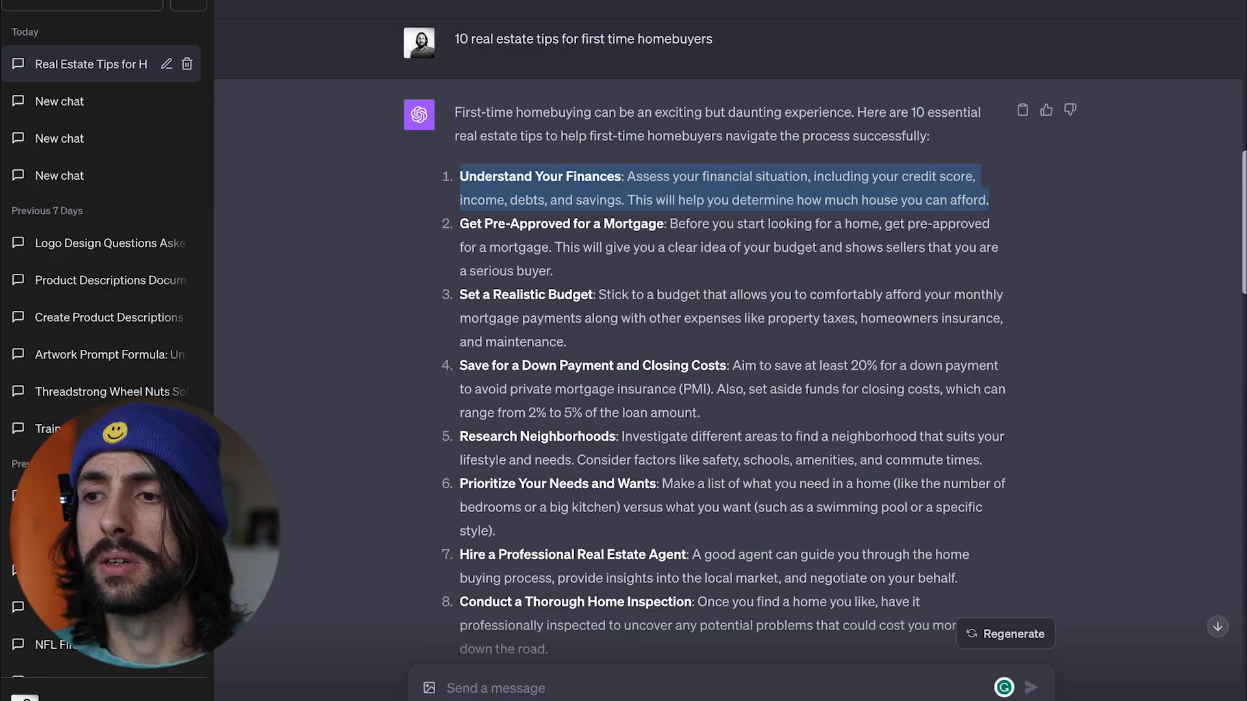
Switch to ChatGPT and copy the prompt text "10 real estate tips for first time homebuyers".
click(489, 28)
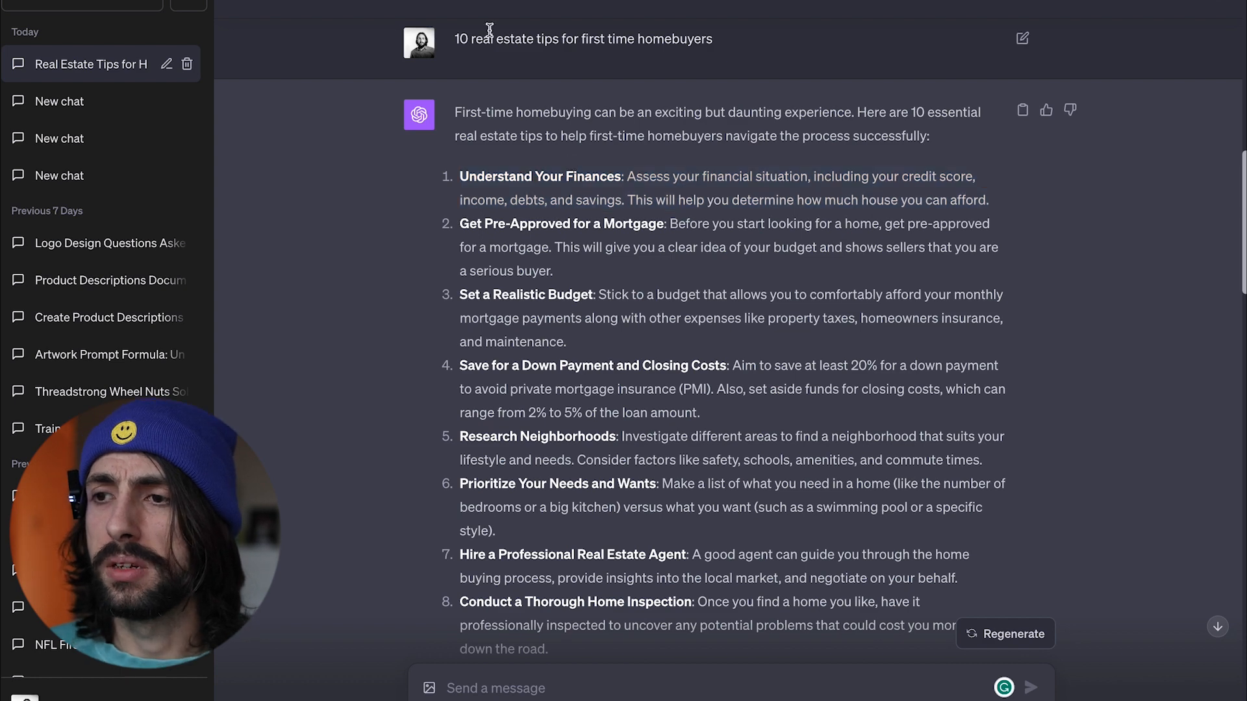
drag(452, 38, 737, 56)
key(ctrl+c)
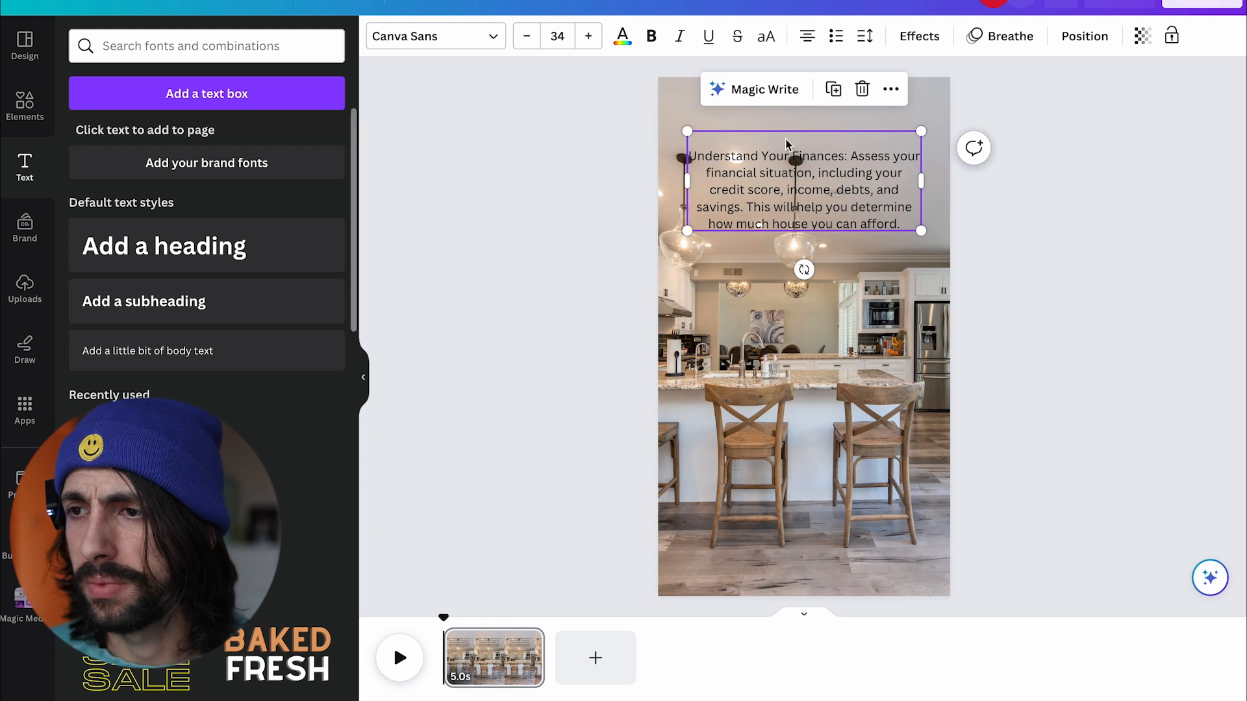
In Canva, paste the copied title above the finances tip, append " - Part 1" and leave a blank line below it.
click(785, 138)
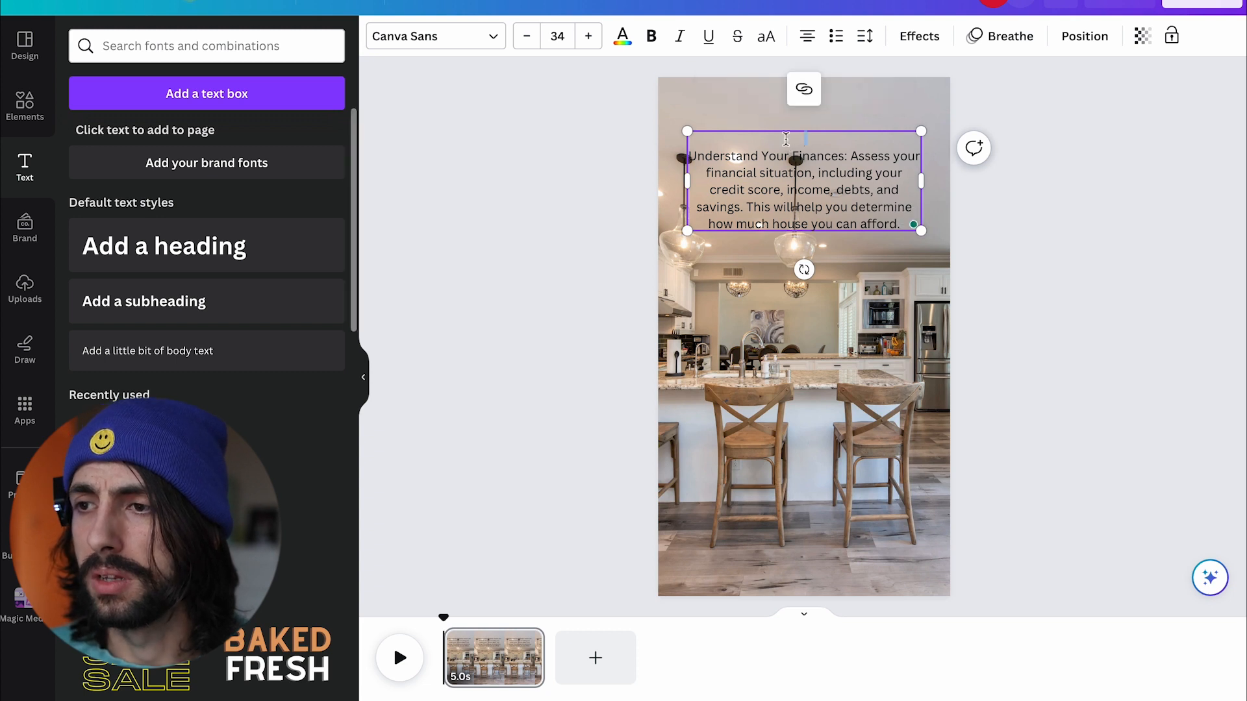
key(ctrl+v)
key(Return)
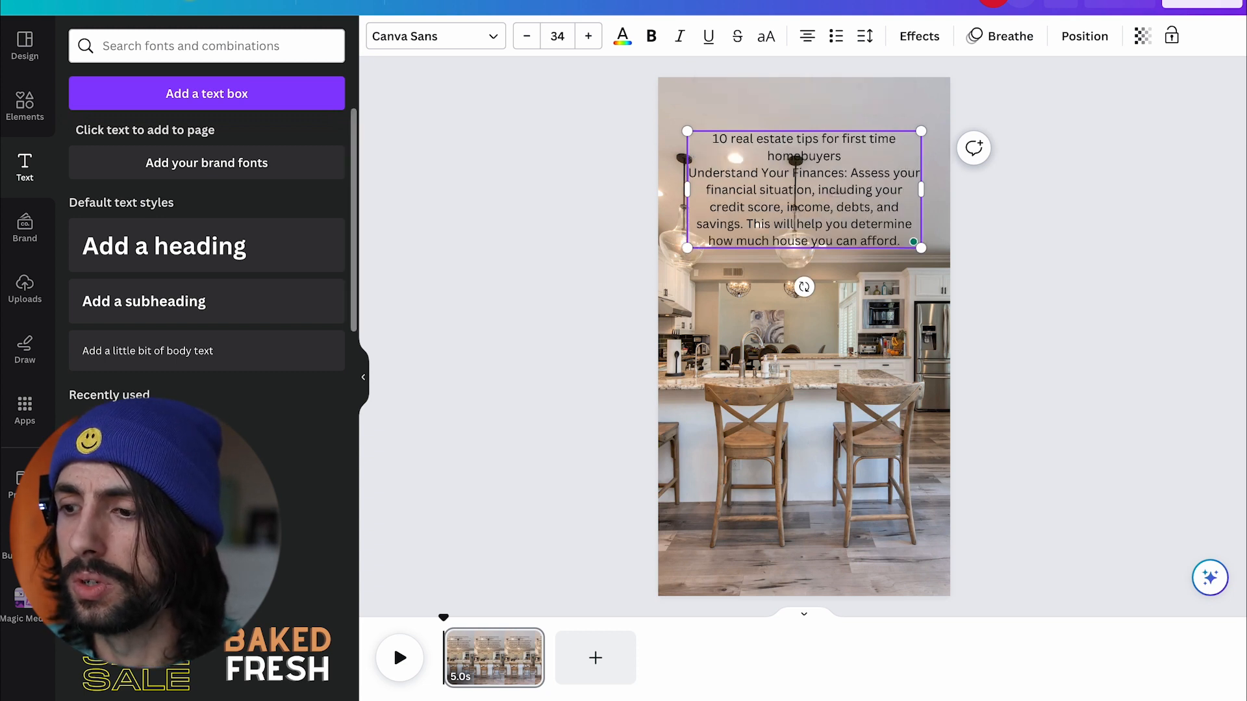
text(- )
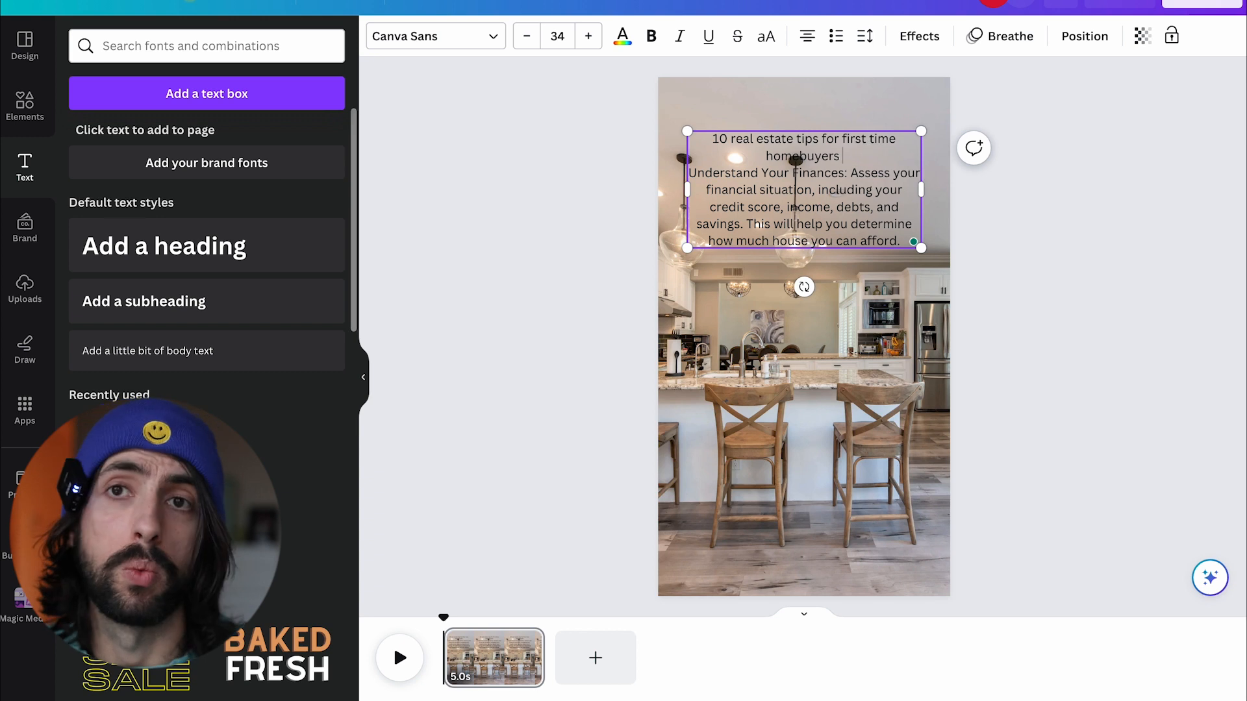
text(Part 1)
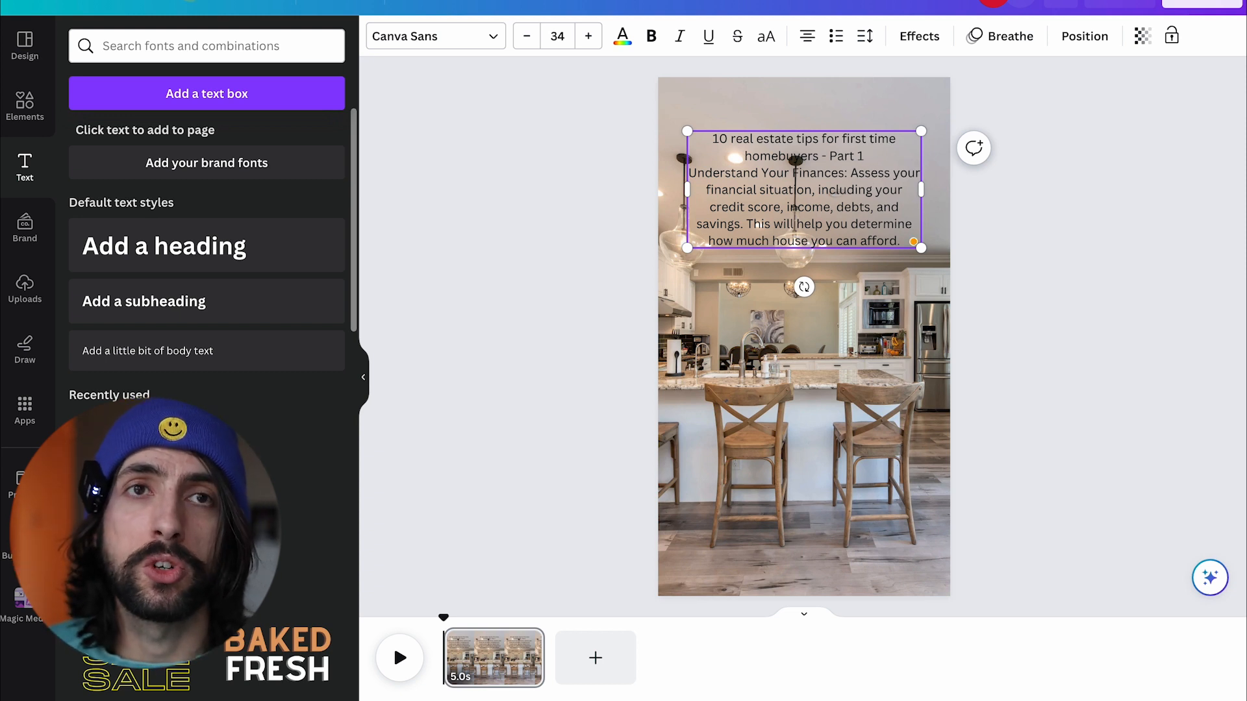
key(Return)
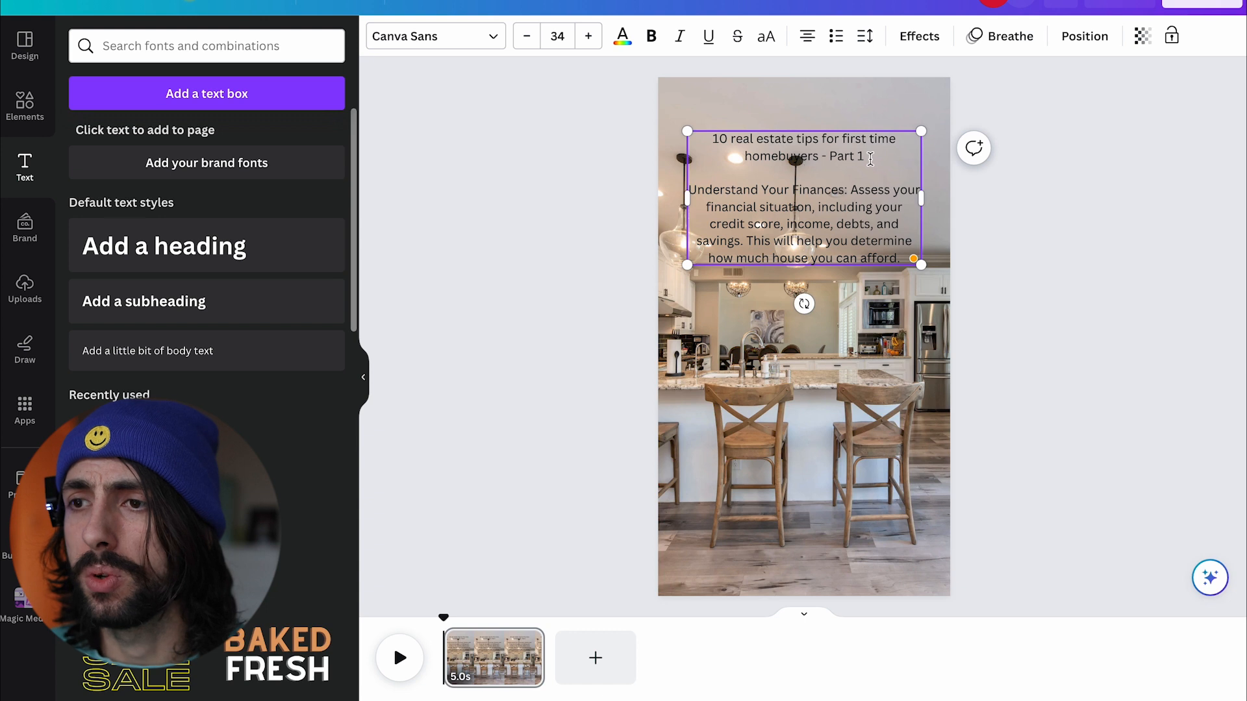
Apply bold and the Gagalin font to the title "10 real estate tips for first time homebuyers - Part 1".
drag(867, 157, 689, 121)
click(651, 36)
click(494, 43)
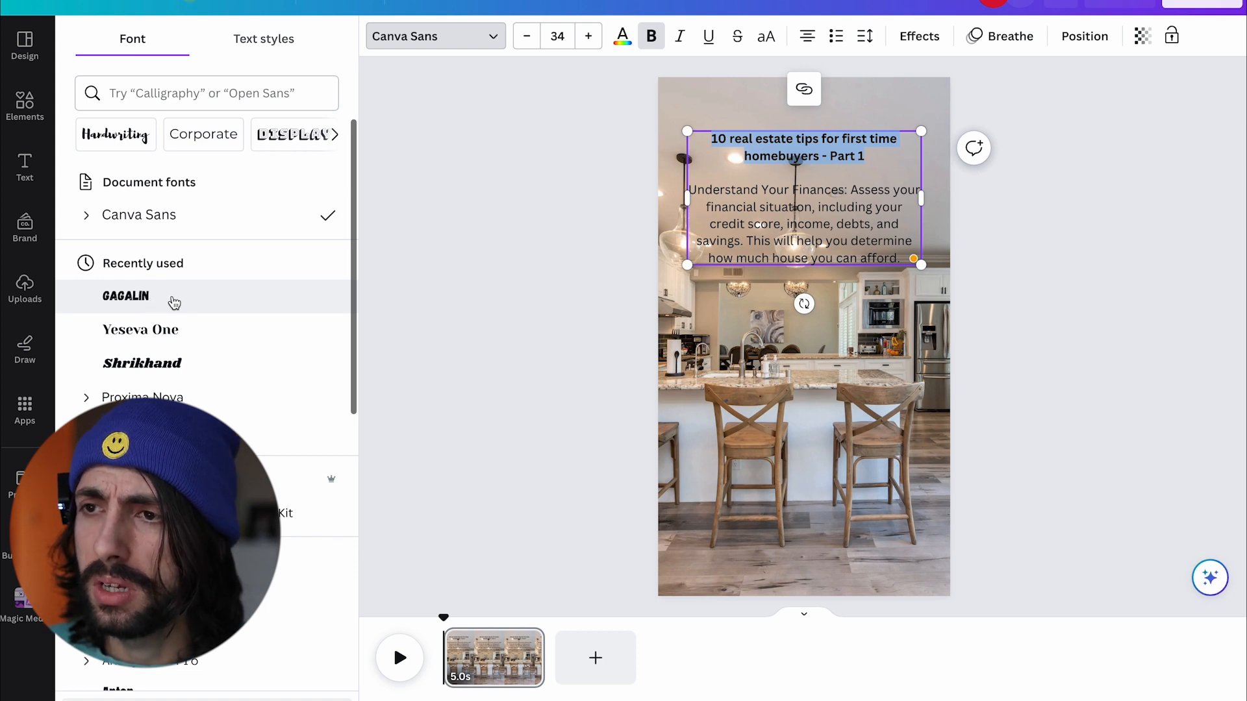
click(160, 303)
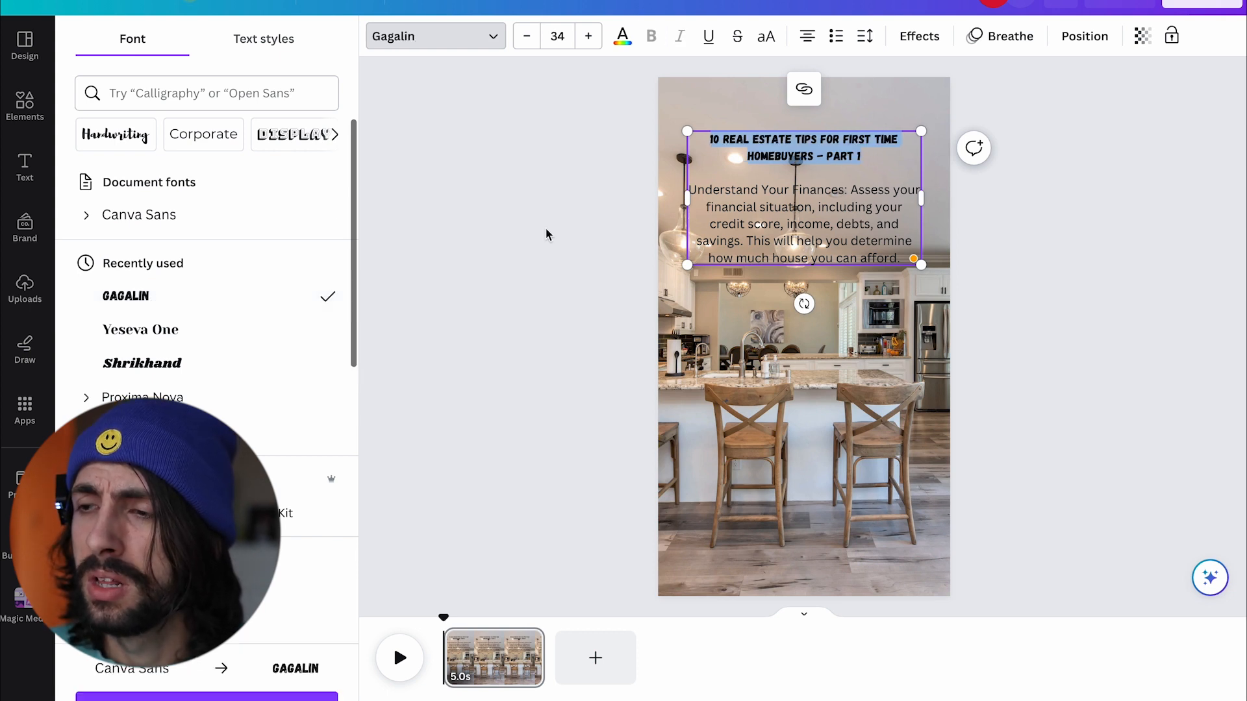
Enlarge the title until it spans the text box's full width on two lines, and move the text box slightly up.
click(588, 37)
click(588, 37)
click(588, 37)
click(589, 37)
click(588, 37)
click(589, 37)
click(589, 37)
click(588, 37)
click(588, 37)
click(588, 37)
click(588, 37)
click(589, 37)
click(588, 37)
click(589, 37)
click(913, 115)
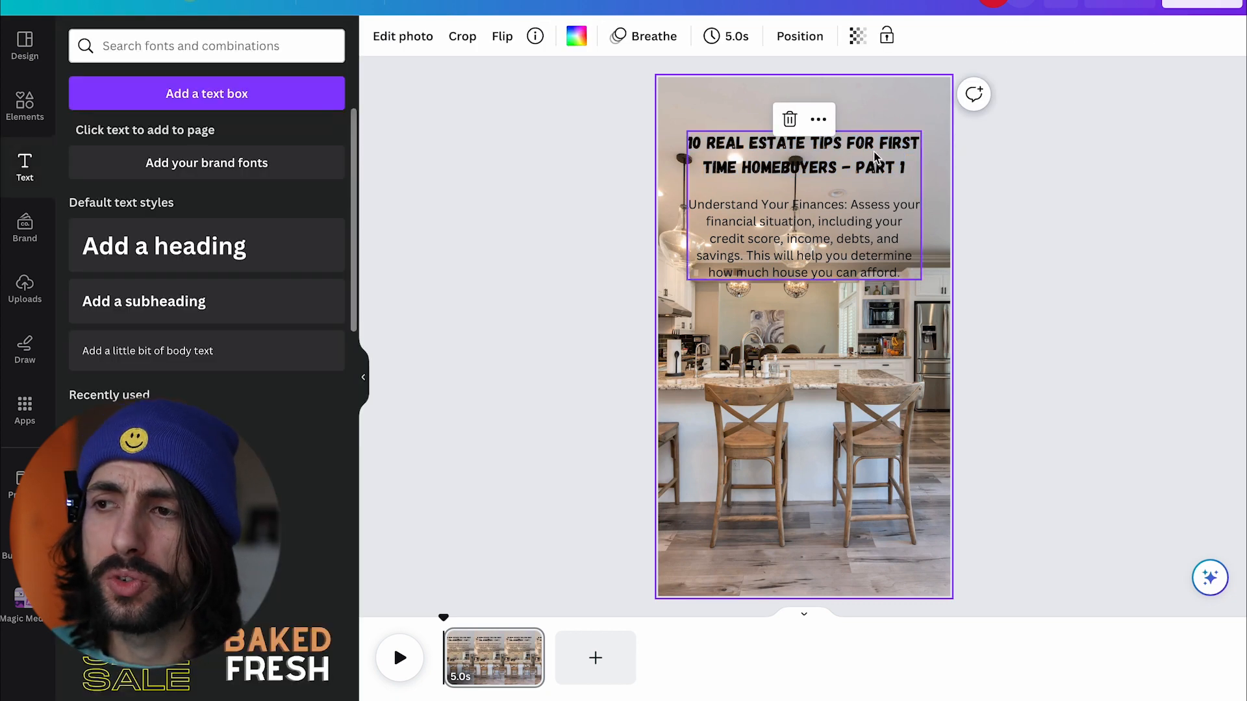
drag(874, 144, 875, 121)
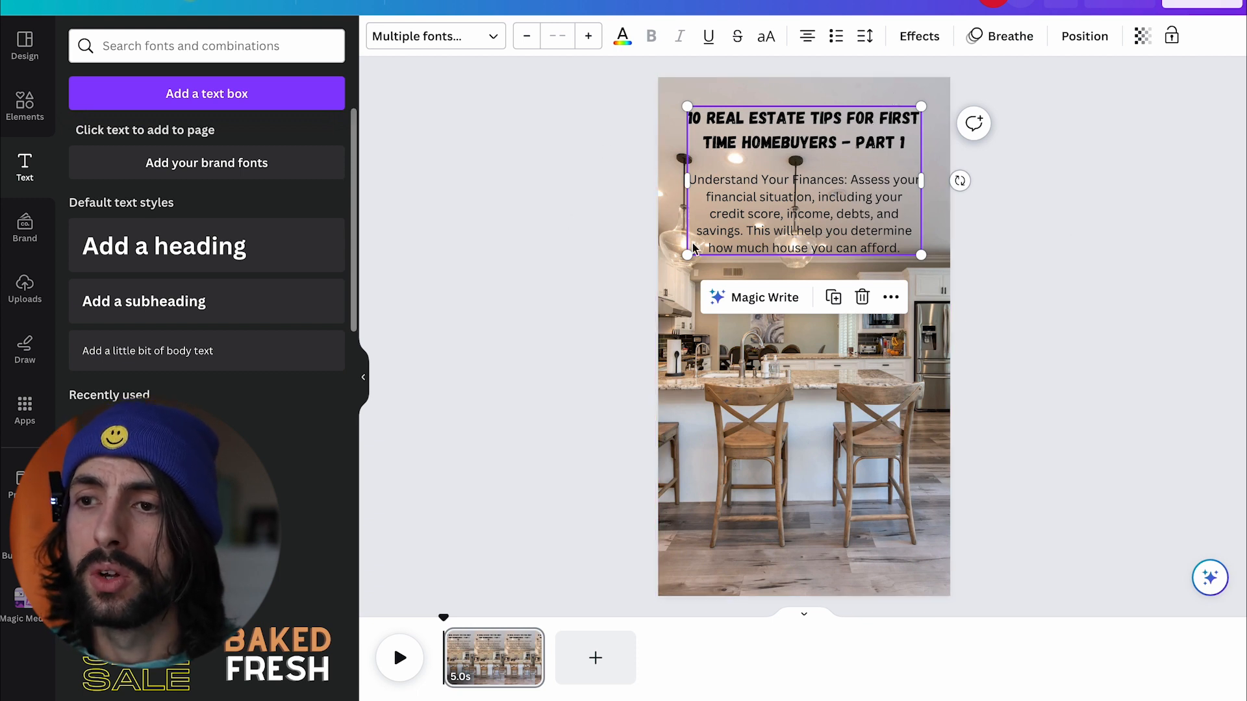
Add a rounded square and stretch it behind the finances tip so it extends slightly past the text on both sides.
click(30, 104)
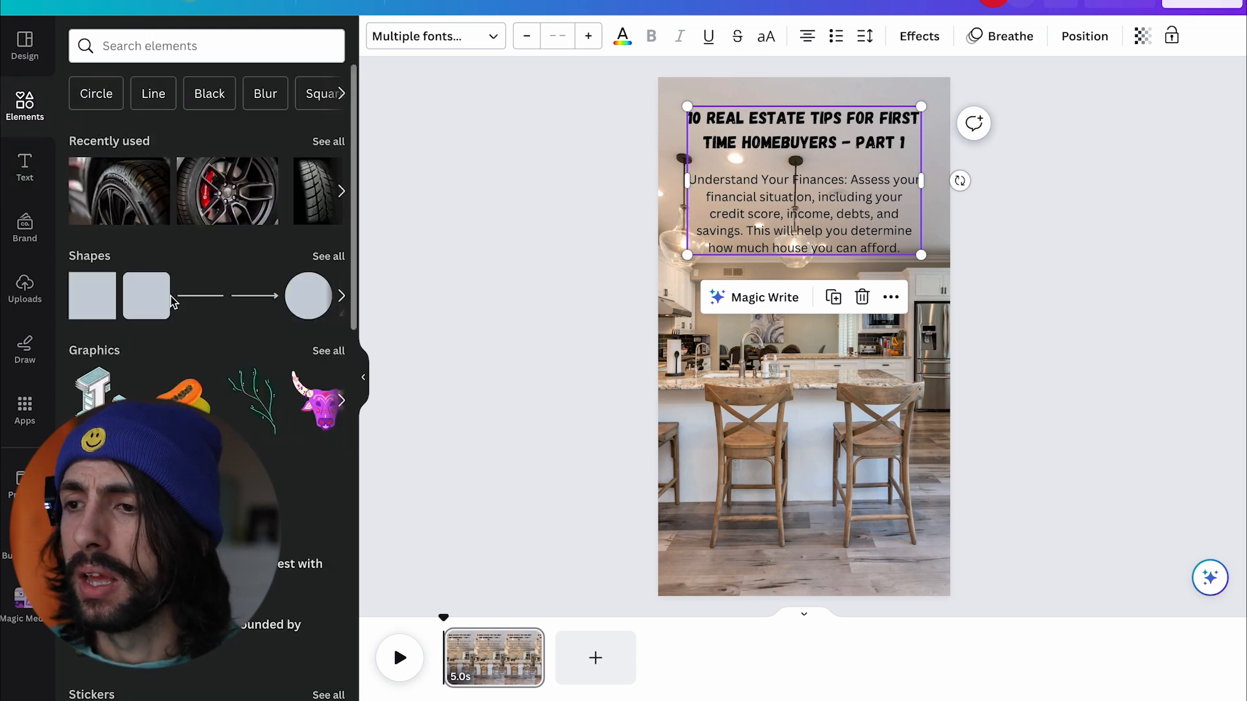
click(146, 295)
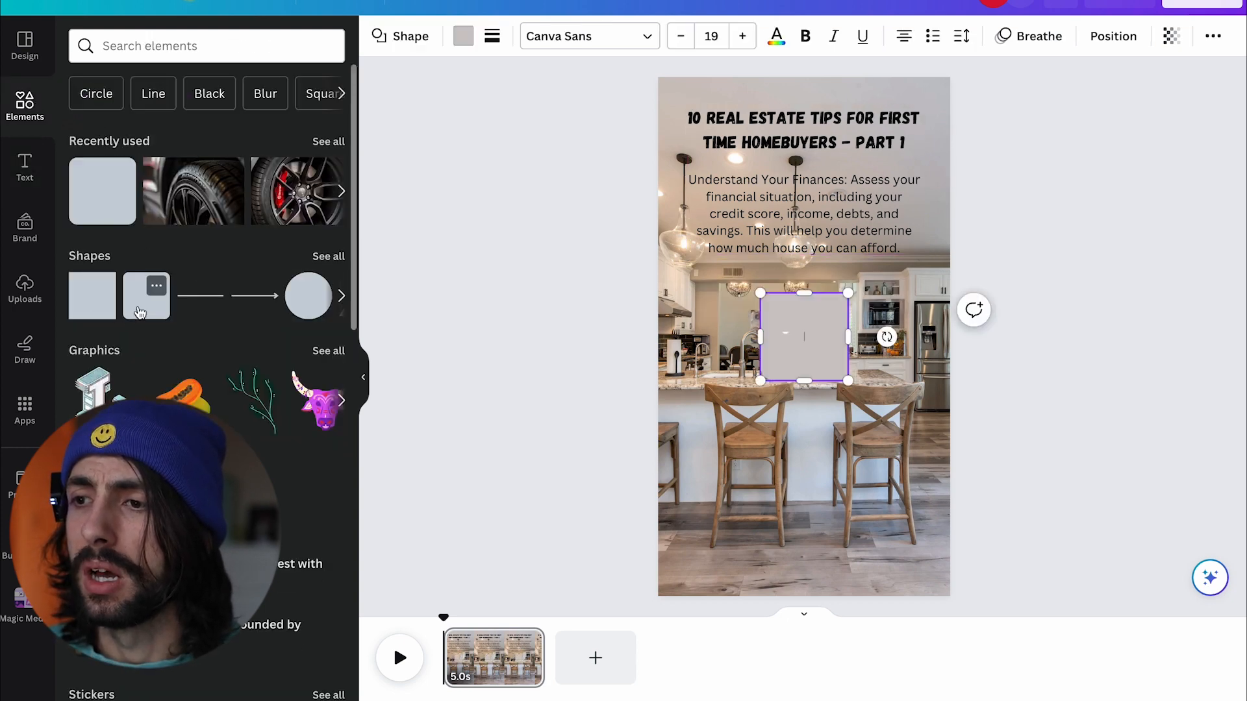
click(1057, 362)
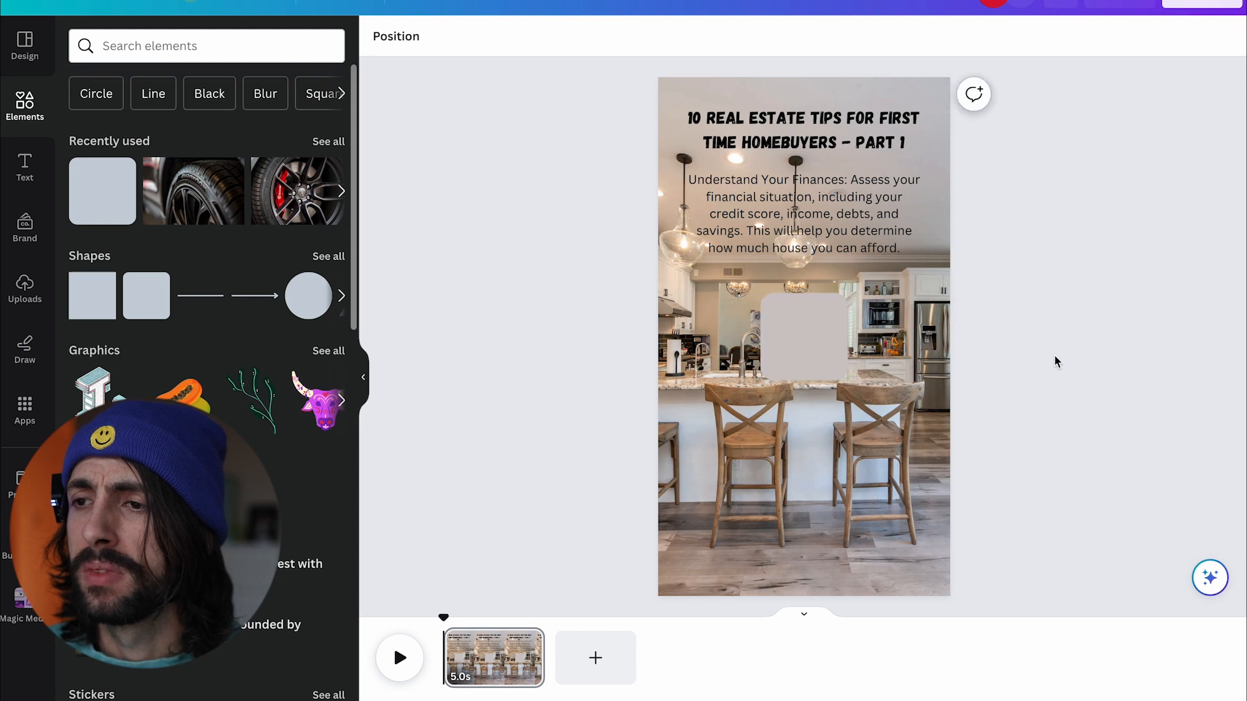
drag(786, 362, 713, 249)
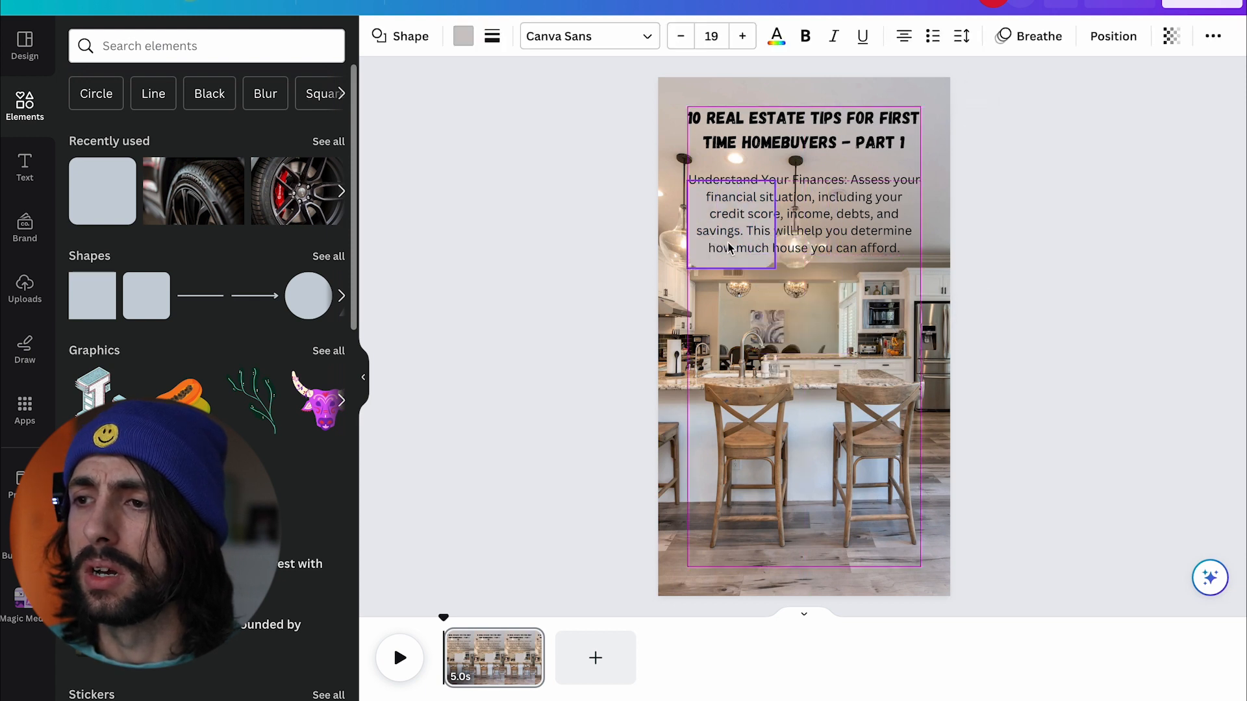
drag(783, 224, 920, 222)
drag(688, 224, 674, 219)
drag(920, 224, 929, 223)
drag(803, 181, 803, 157)
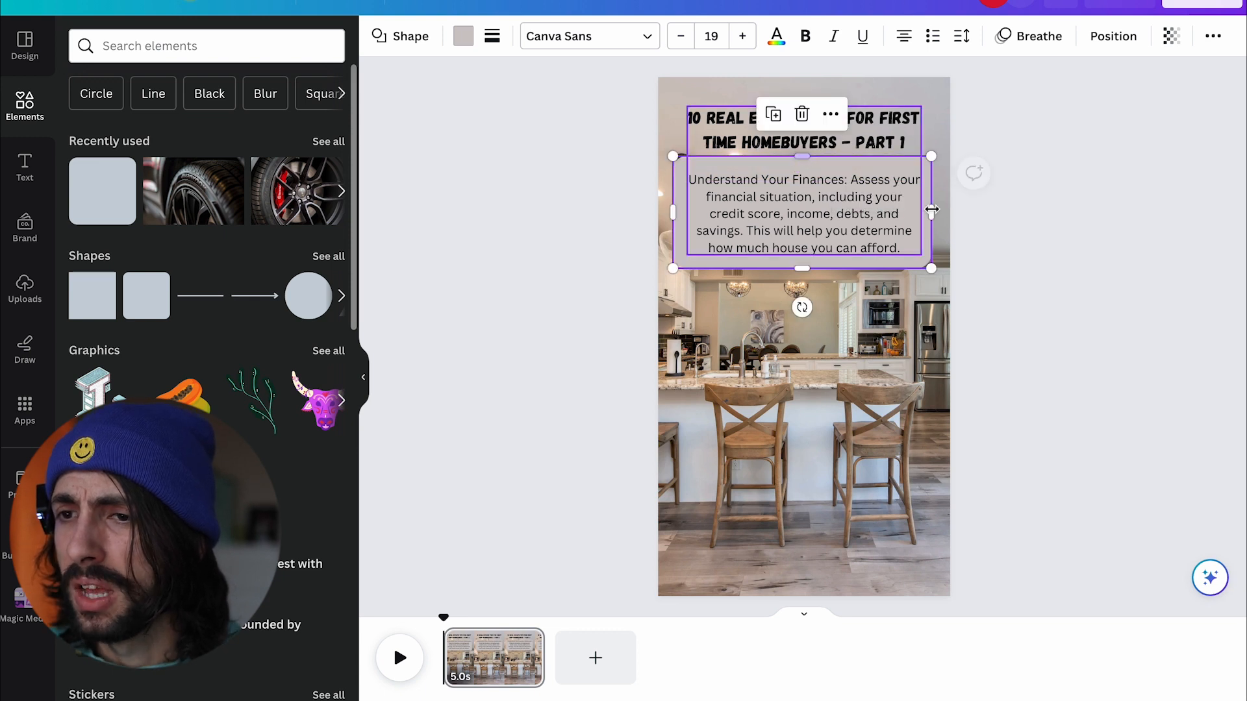
Nudge the rounded shape slightly down and sideways to centre it behind the finances tip, clear of the title.
click(459, 39)
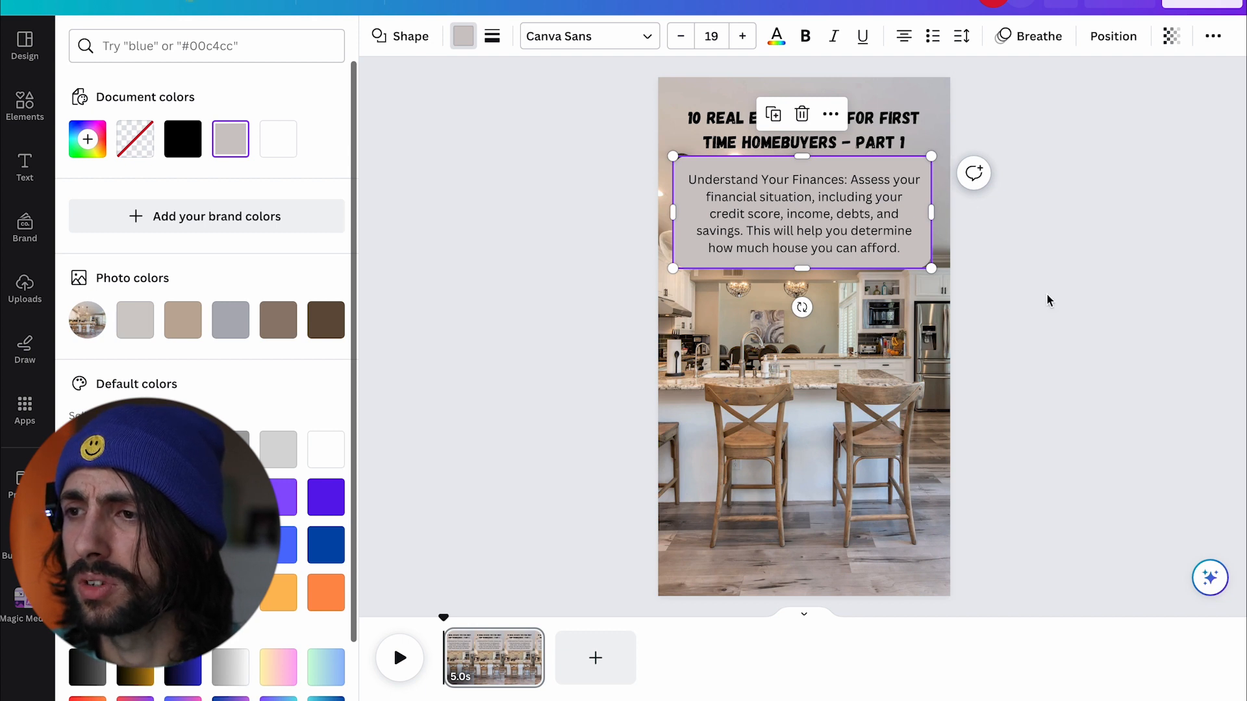
click(1047, 296)
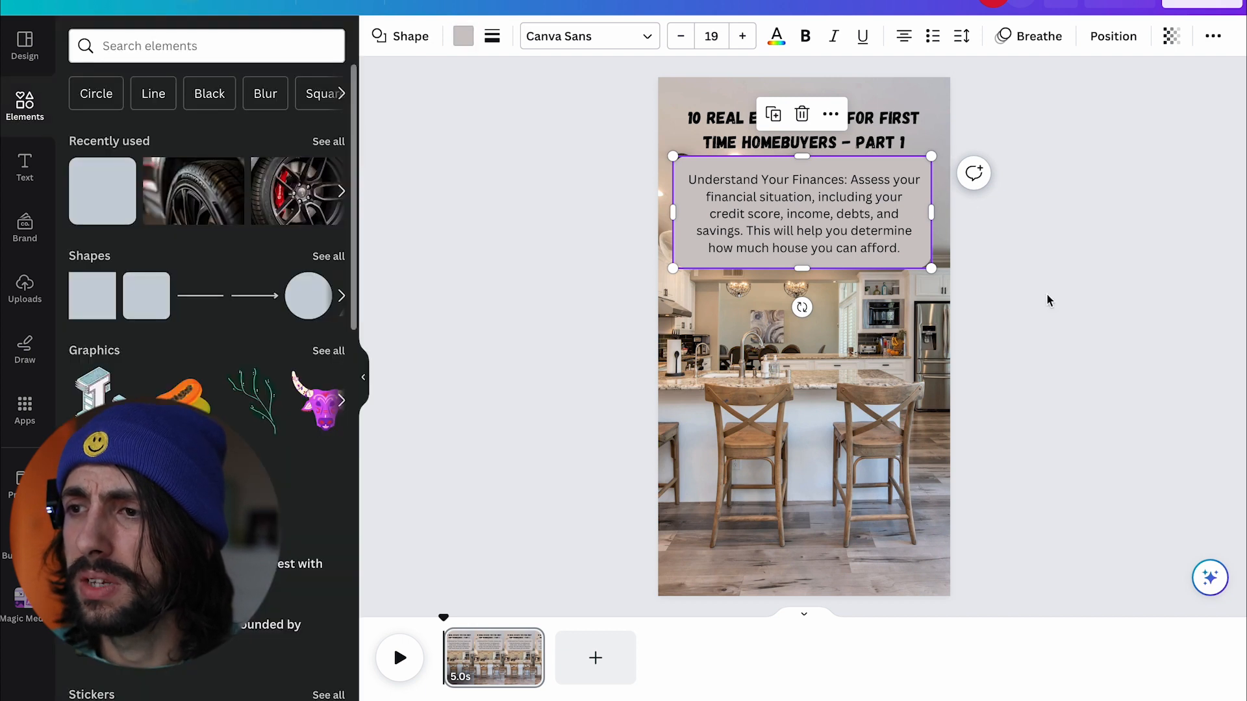
click(926, 180)
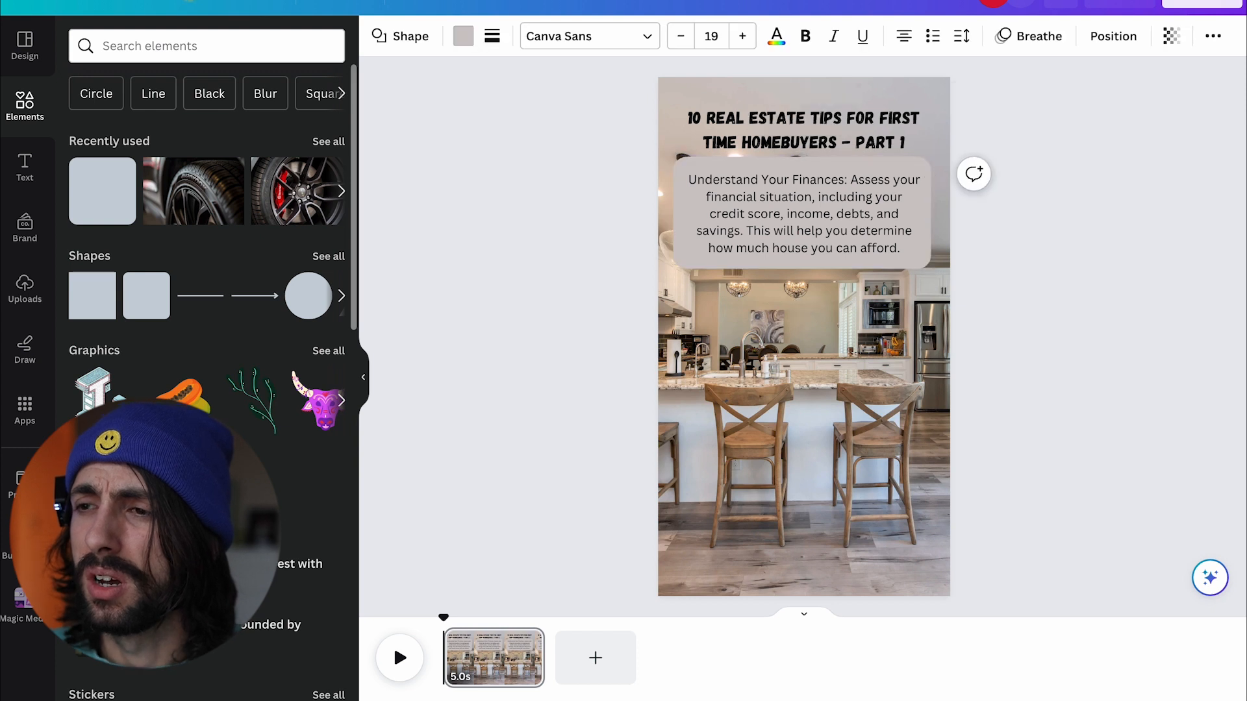
click(925, 174)
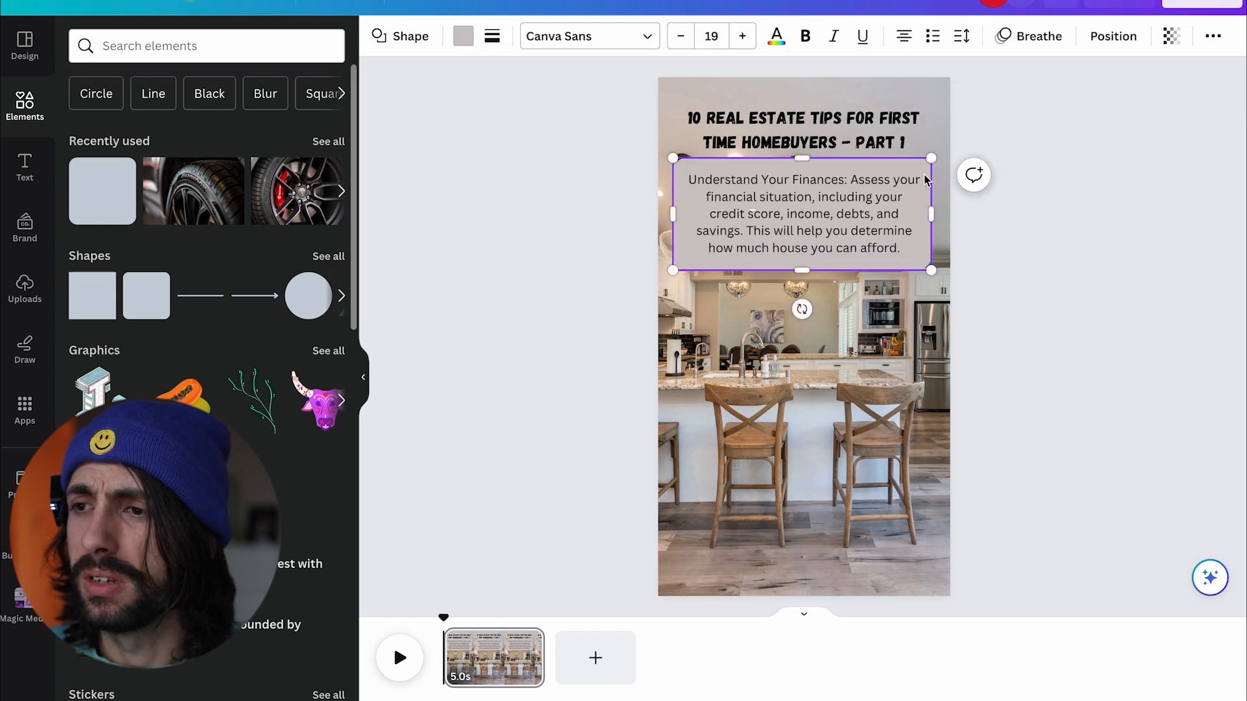
drag(925, 174, 924, 178)
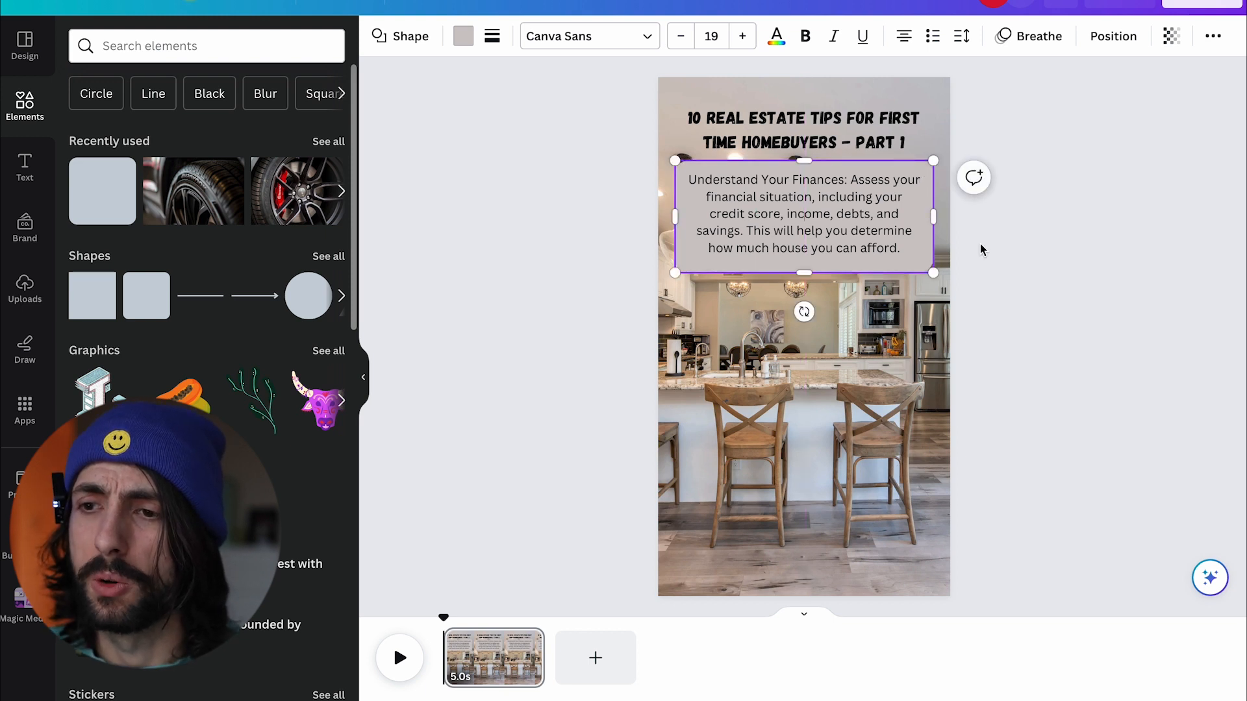
Try a white fill on the rounded shape, and settle on the light gray from the photo colors.
click(459, 40)
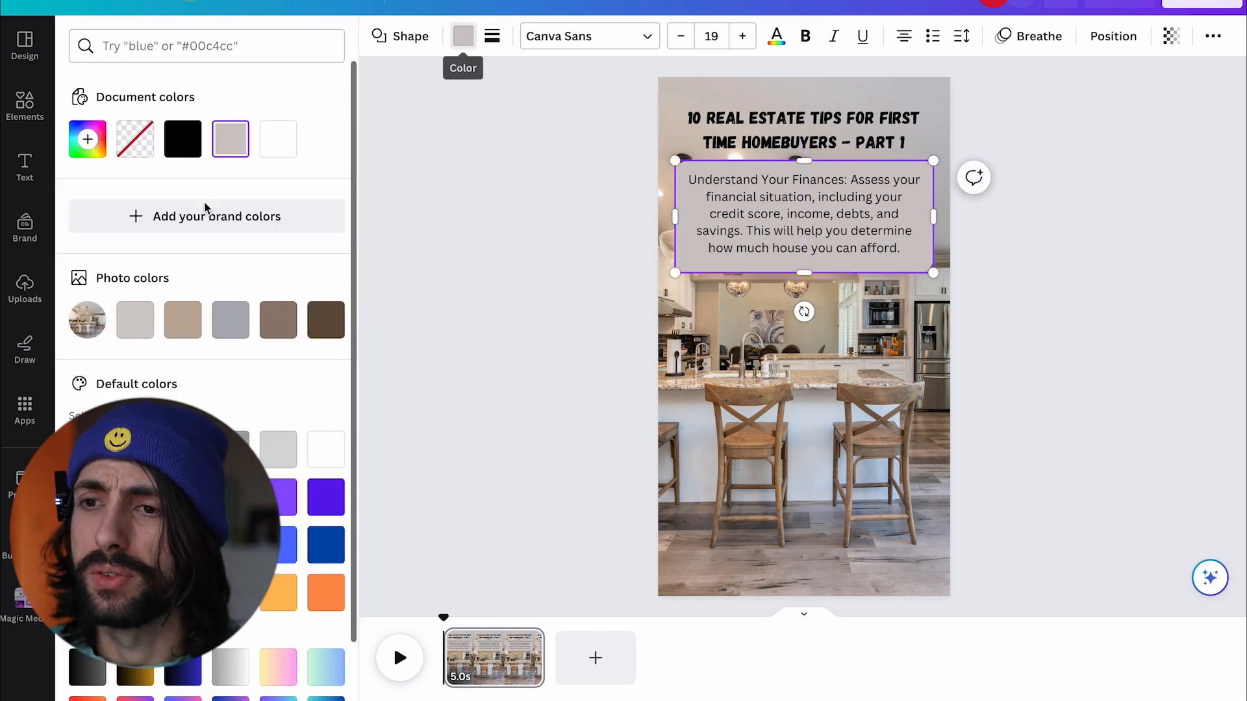
click(317, 461)
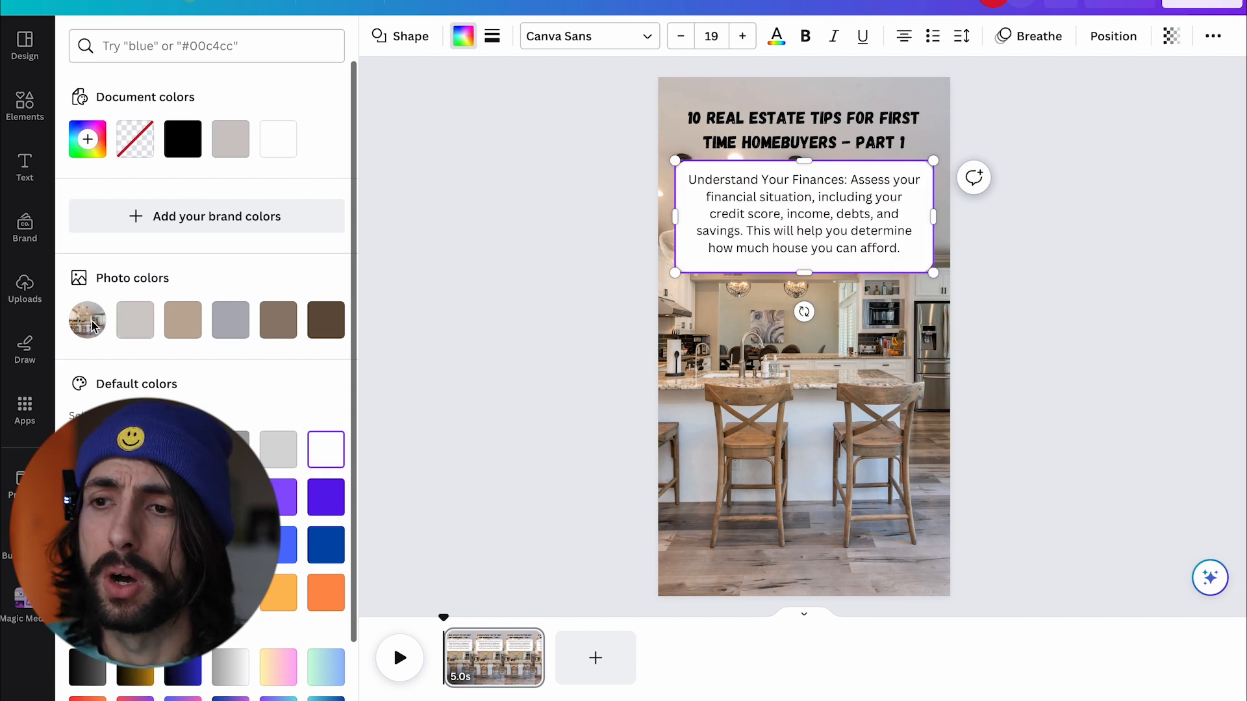
click(136, 321)
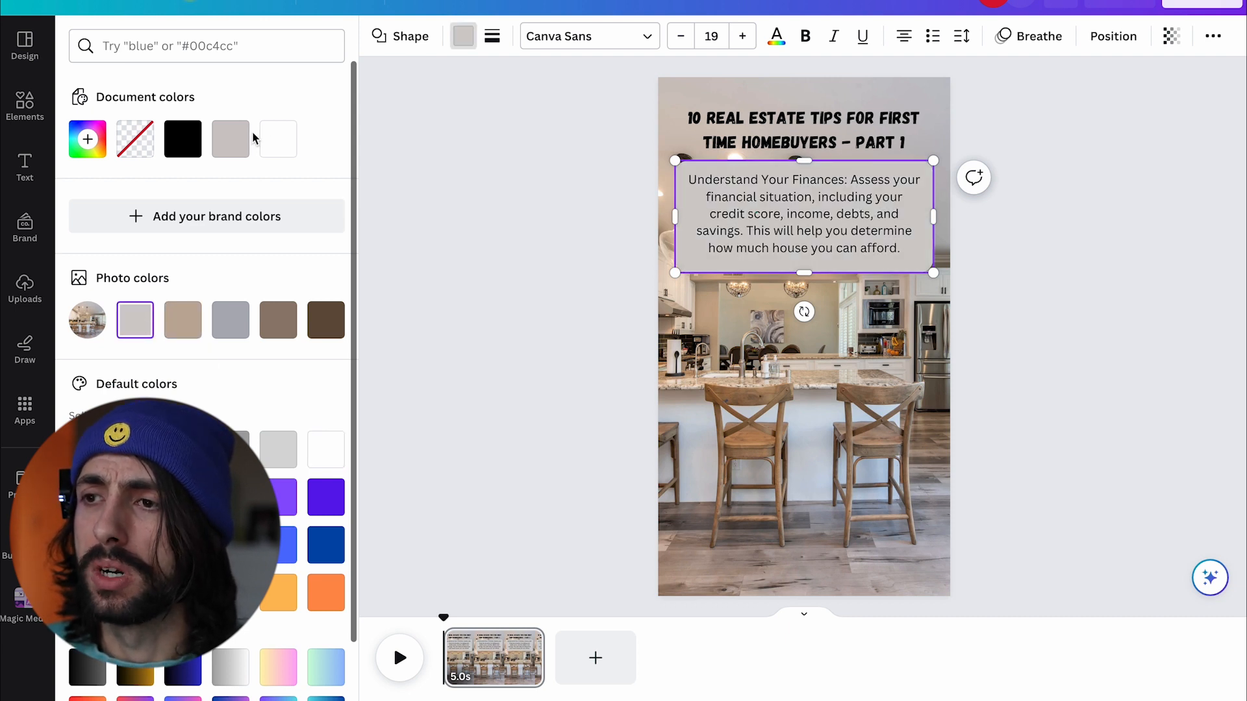
Make the finances tip text white and bold.
double_click(822, 205)
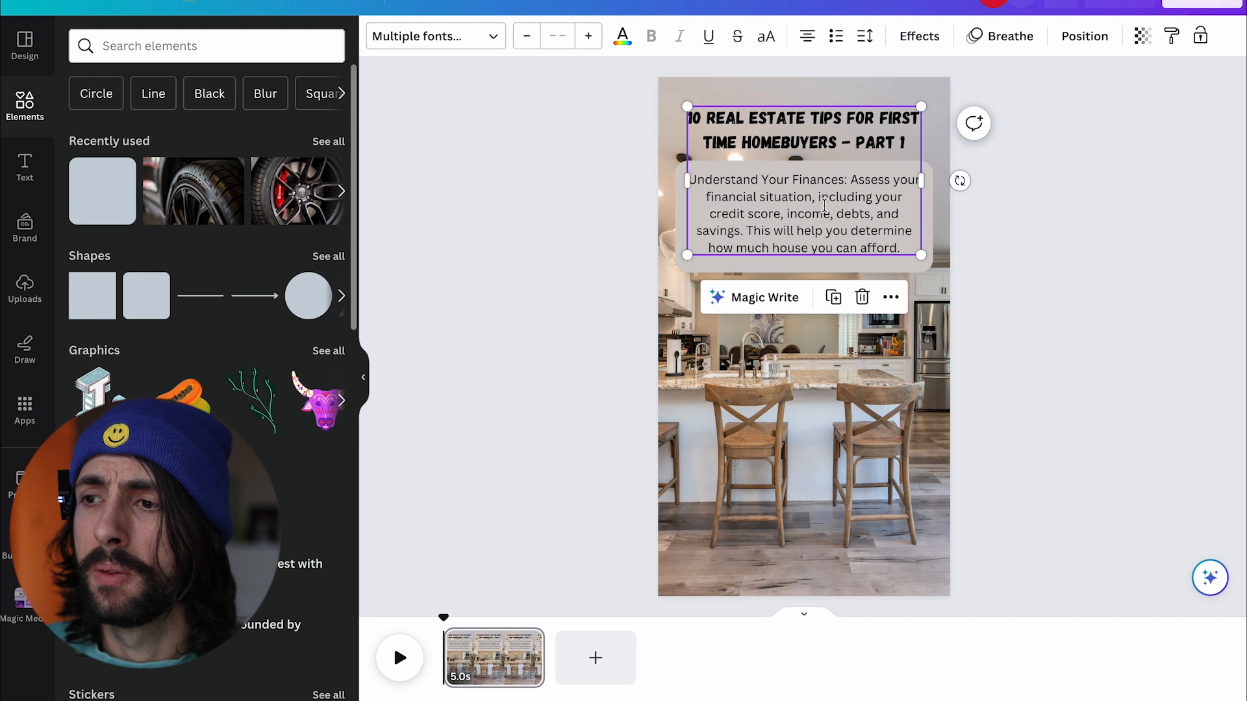
click(622, 36)
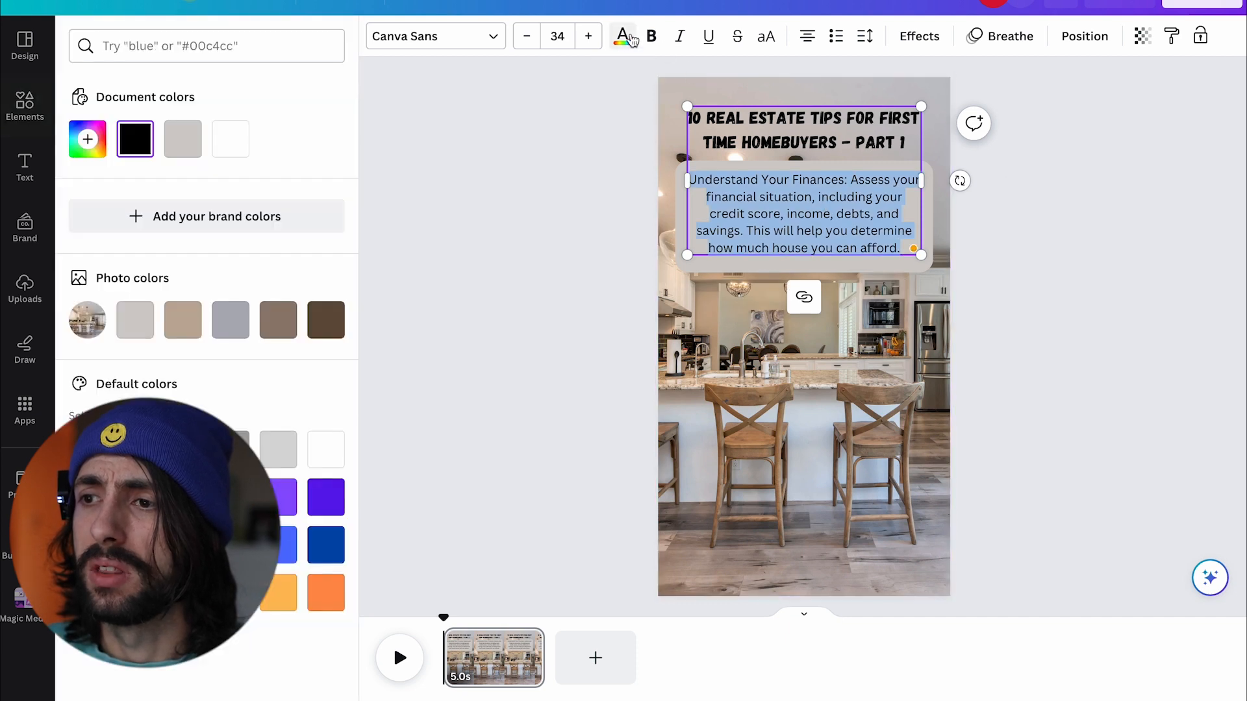
click(230, 139)
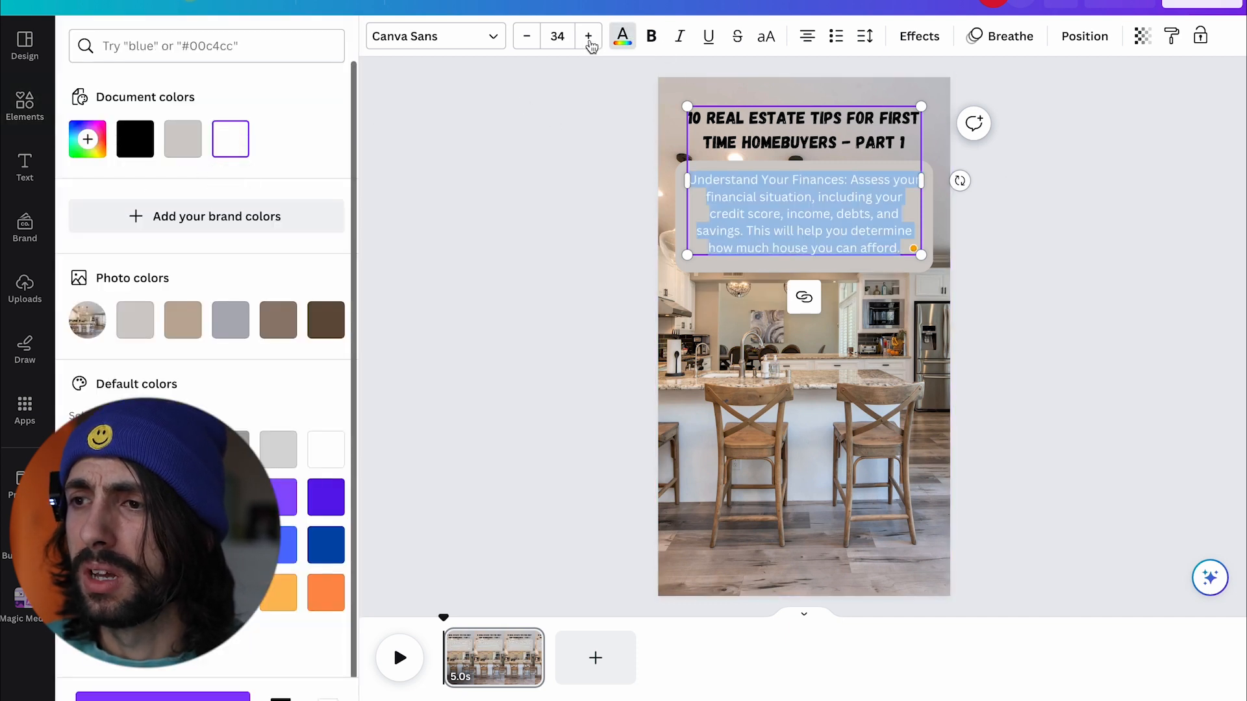
click(654, 36)
click(568, 249)
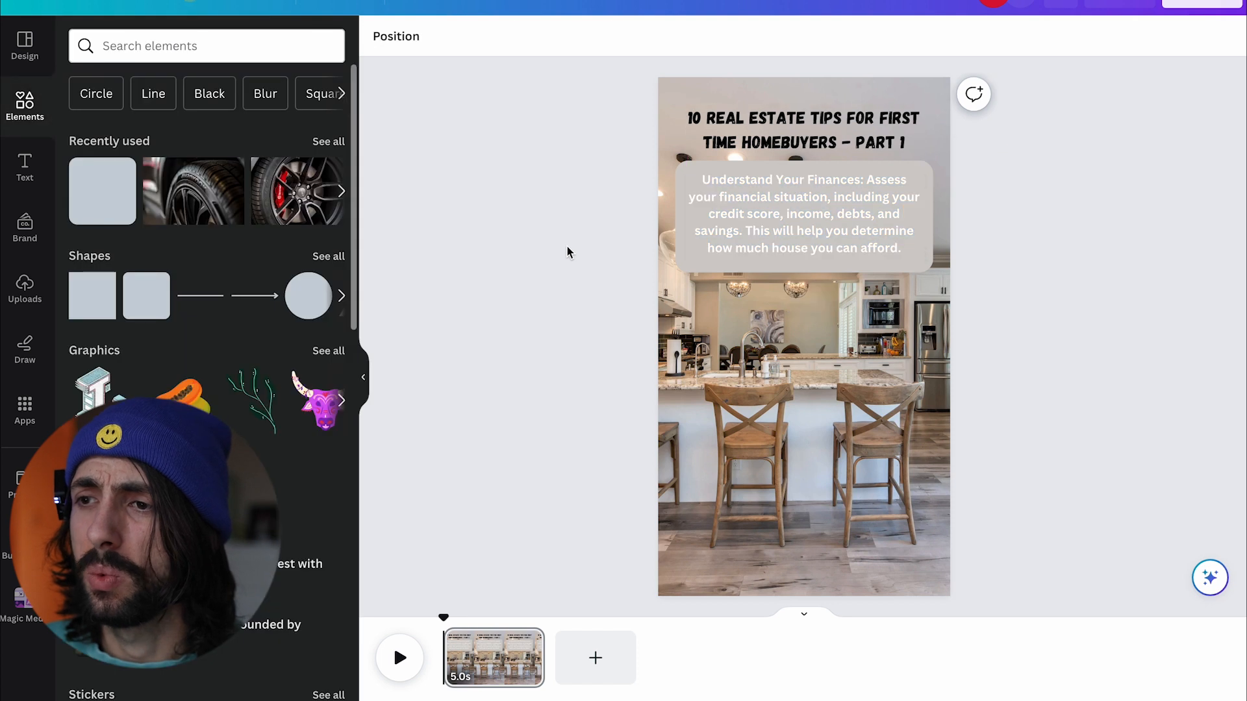
Select the whole finances tip below the title and set its text color to black.
click(863, 189)
click(863, 190)
double_click(800, 196)
shift+click(708, 182)
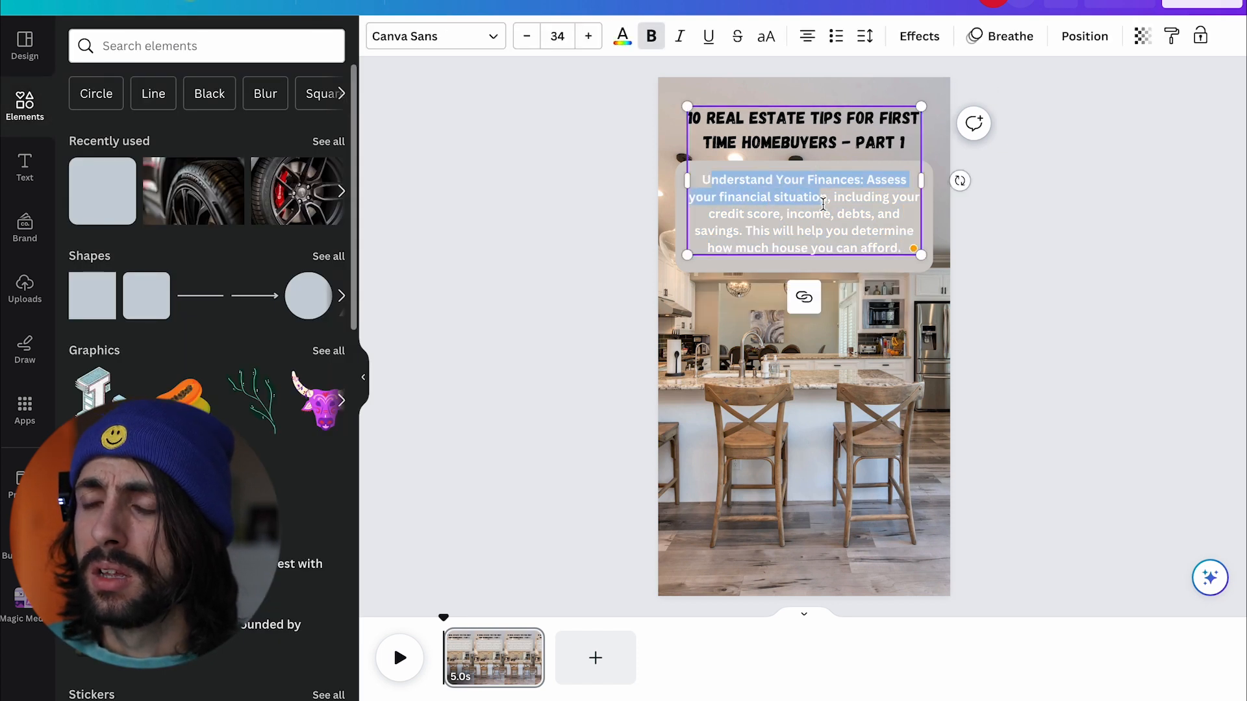
drag(706, 179, 933, 289)
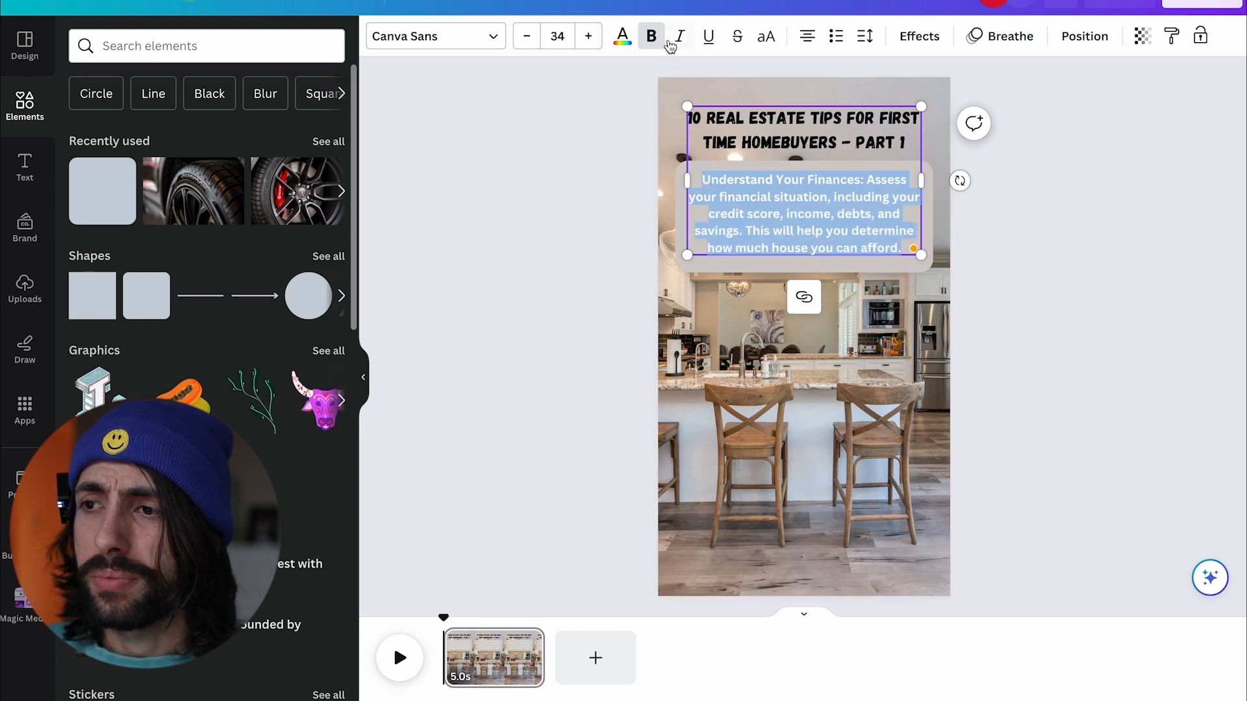
click(622, 39)
click(135, 139)
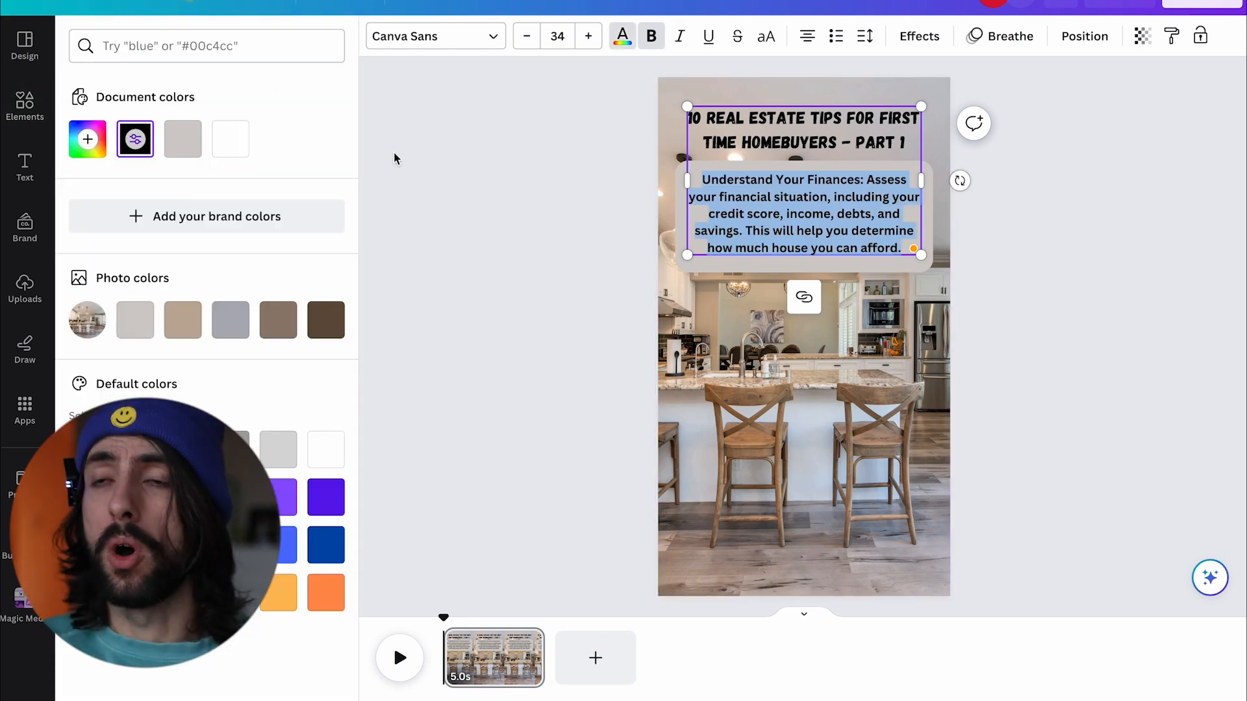
click(519, 168)
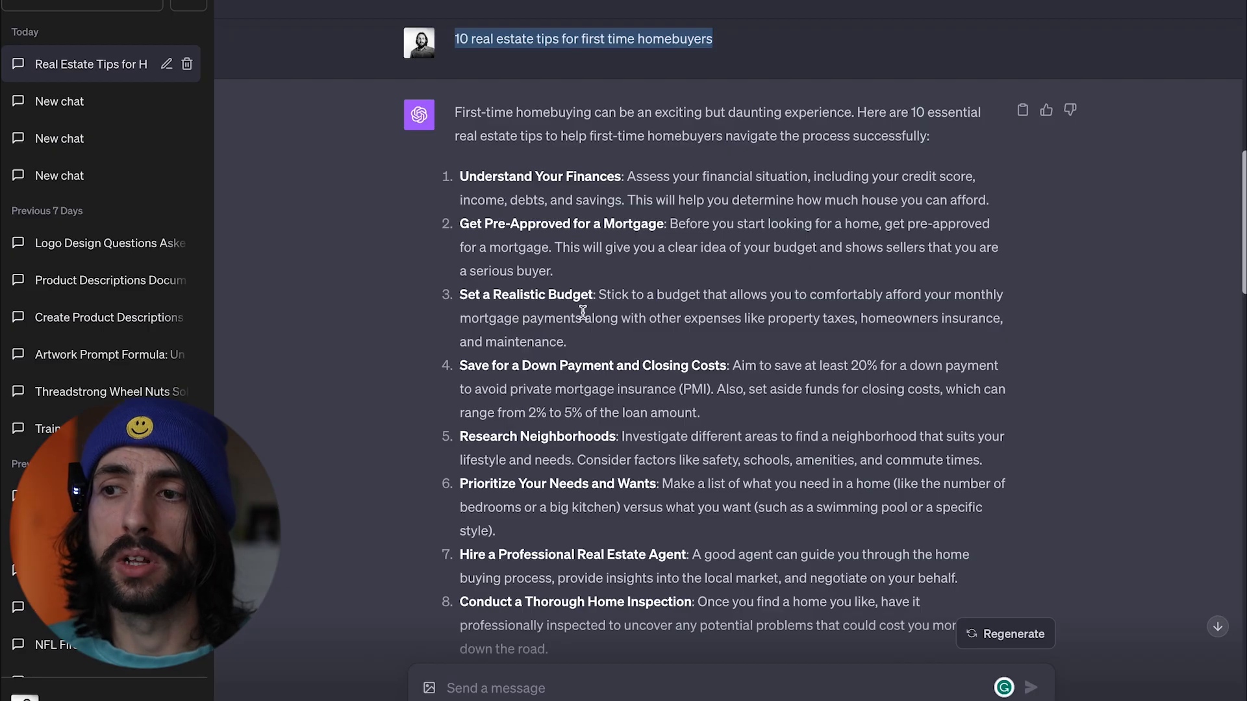
Examine the 10 real estate FAQs in the ChatGPT conversation, focusing on the first question and its answer.
scroll(582, 313, down, 10)
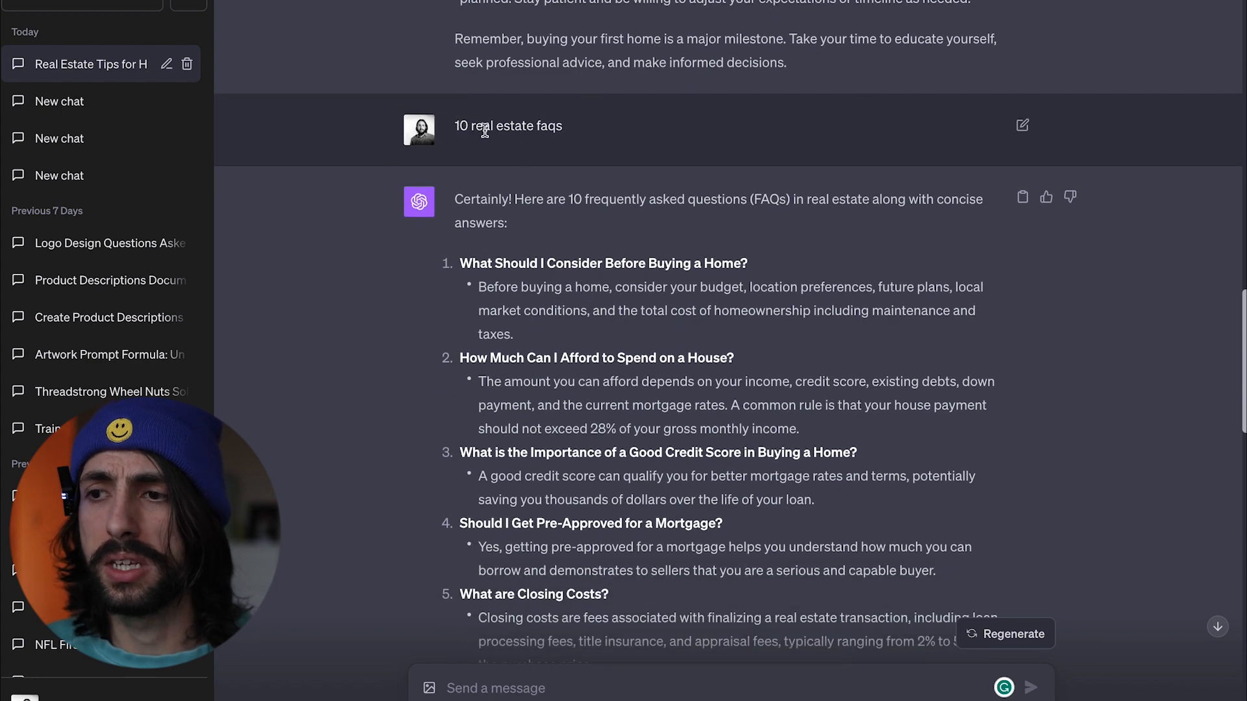
scroll(614, 271, down, 1)
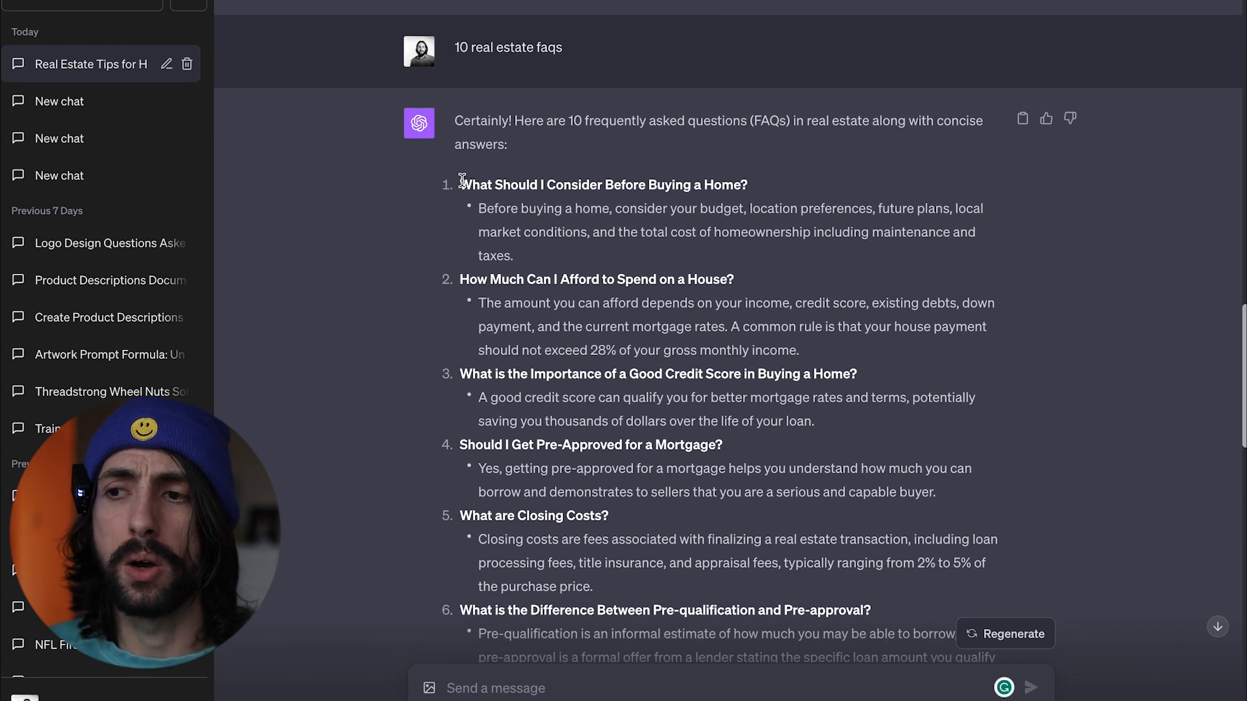
drag(459, 184, 755, 194)
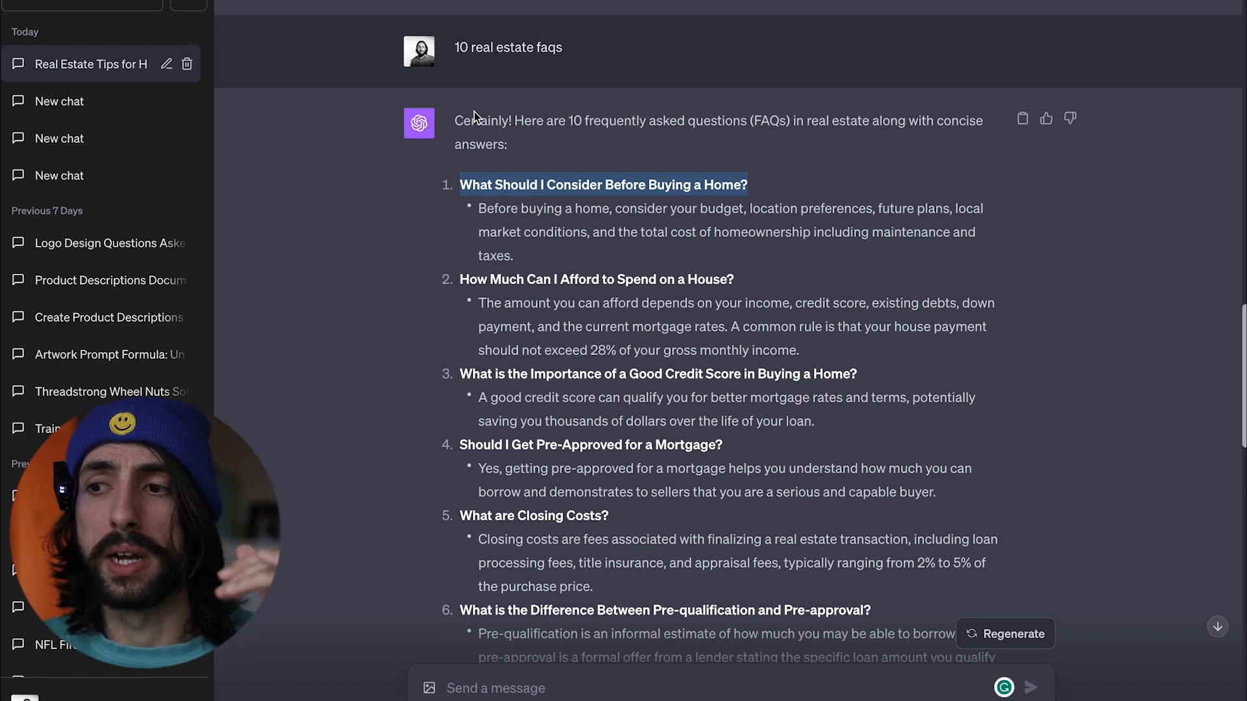
click(520, 169)
drag(465, 189, 773, 187)
drag(479, 206, 635, 269)
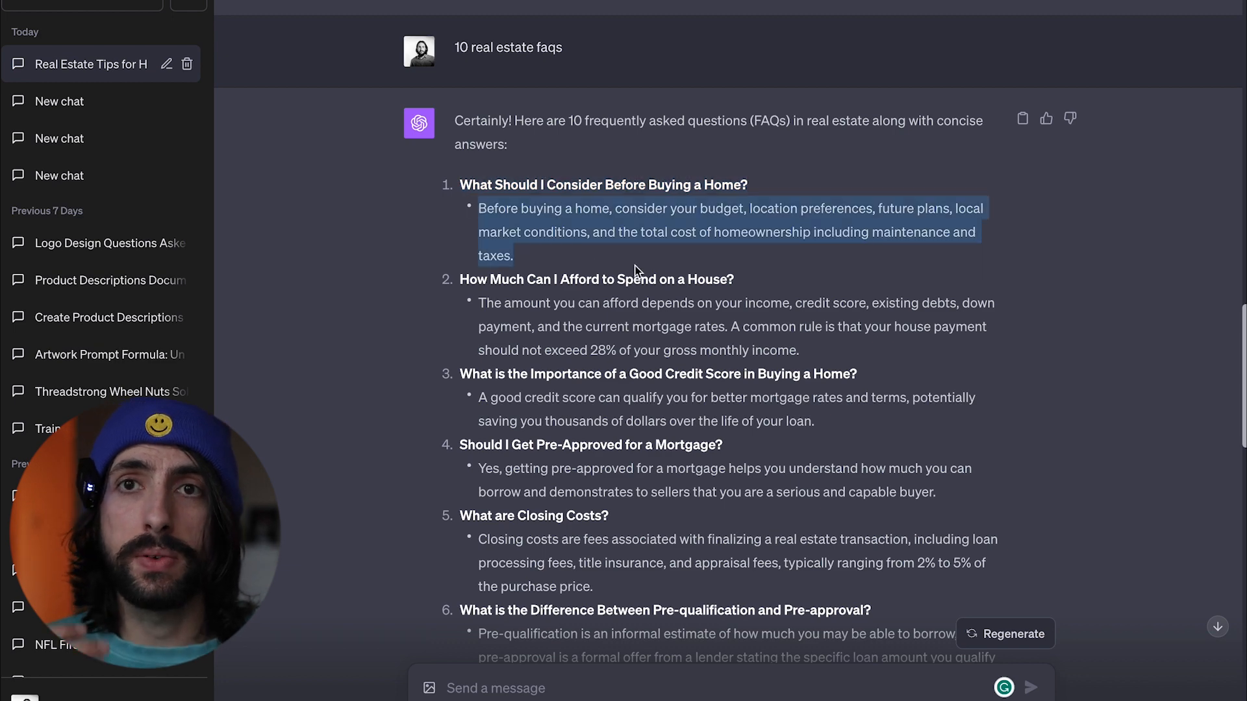
scroll(635, 270, down, 2)
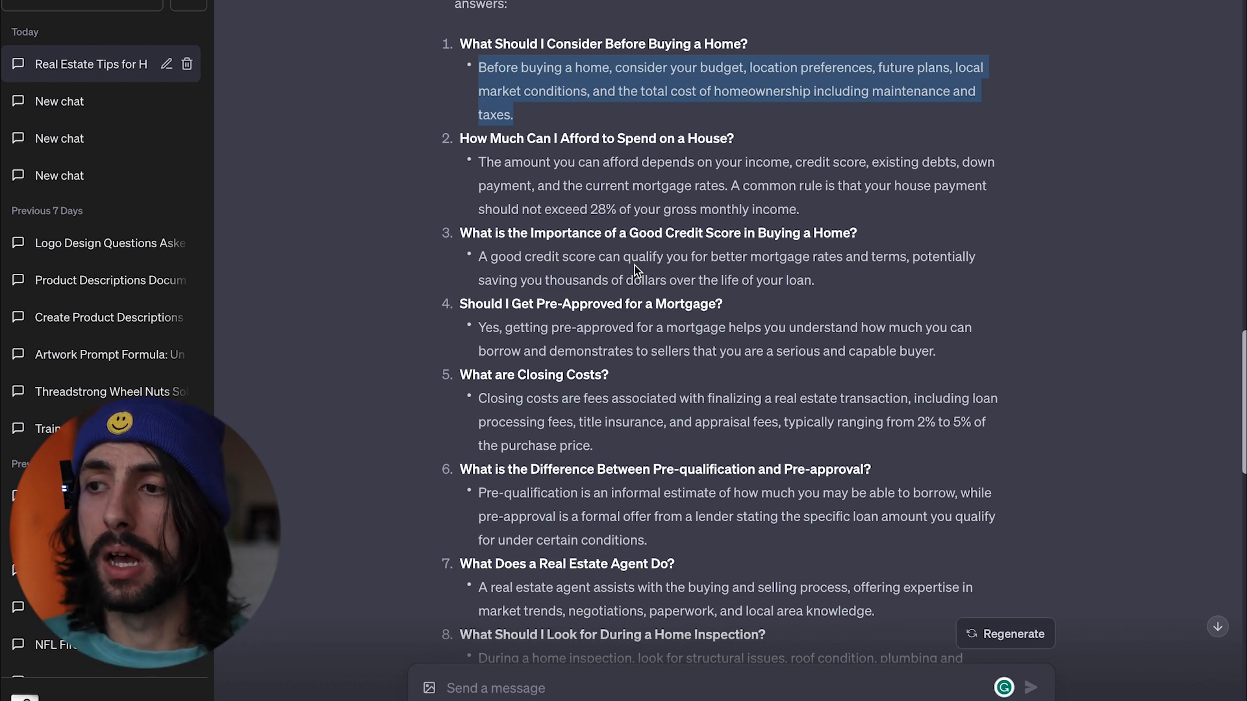
Examine the ChatGPT prompt for 5 easy real estate quizzes with 3 possible answers each and the quizzes generated from it.
scroll(634, 265, down, 10)
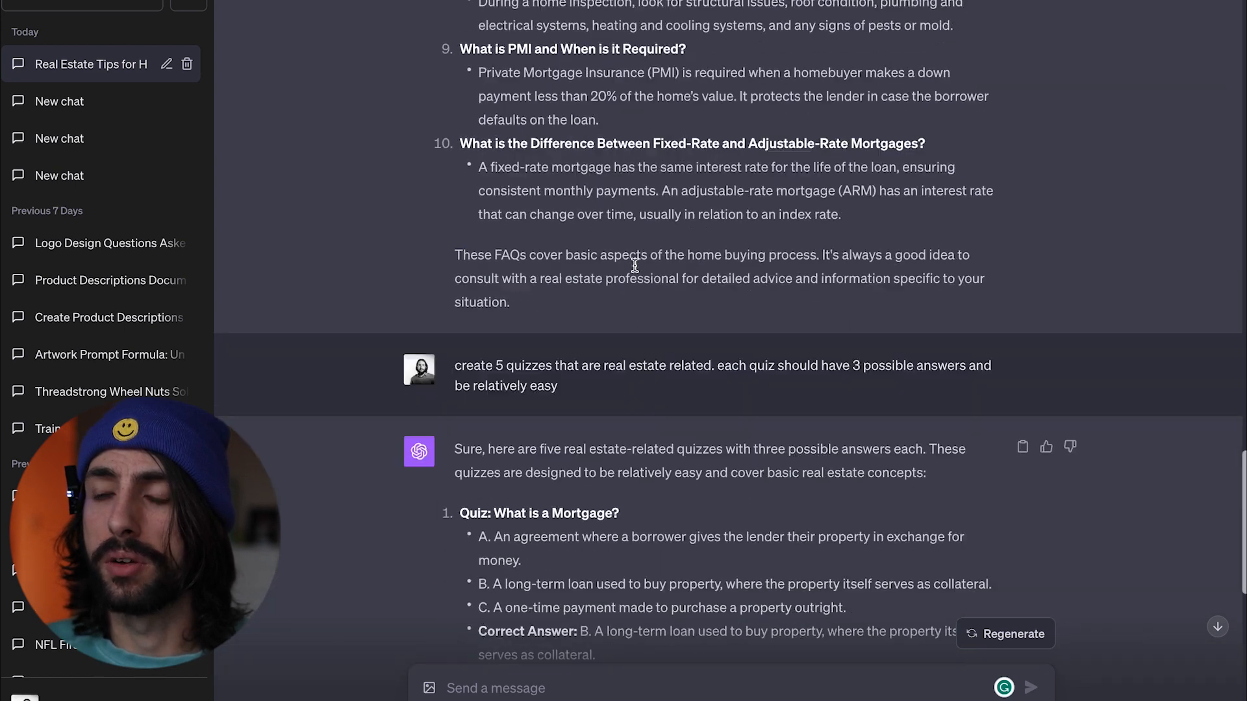
scroll(635, 265, down, 3)
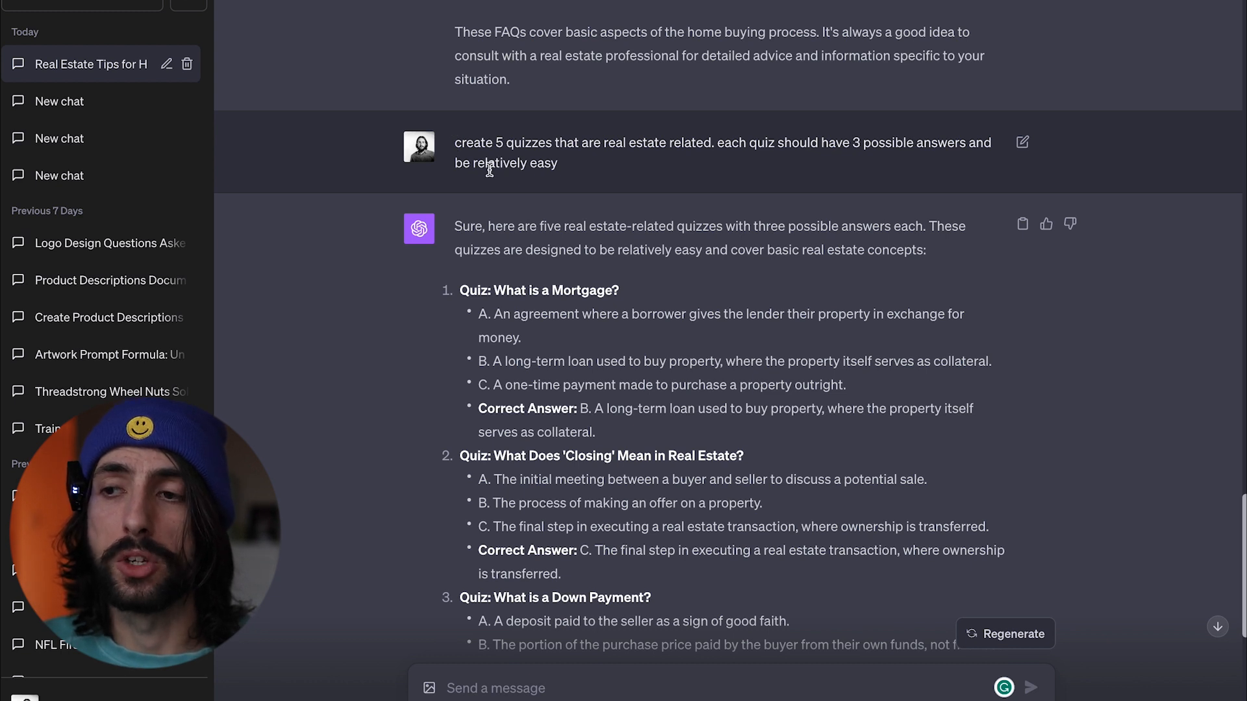
drag(456, 137, 533, 142)
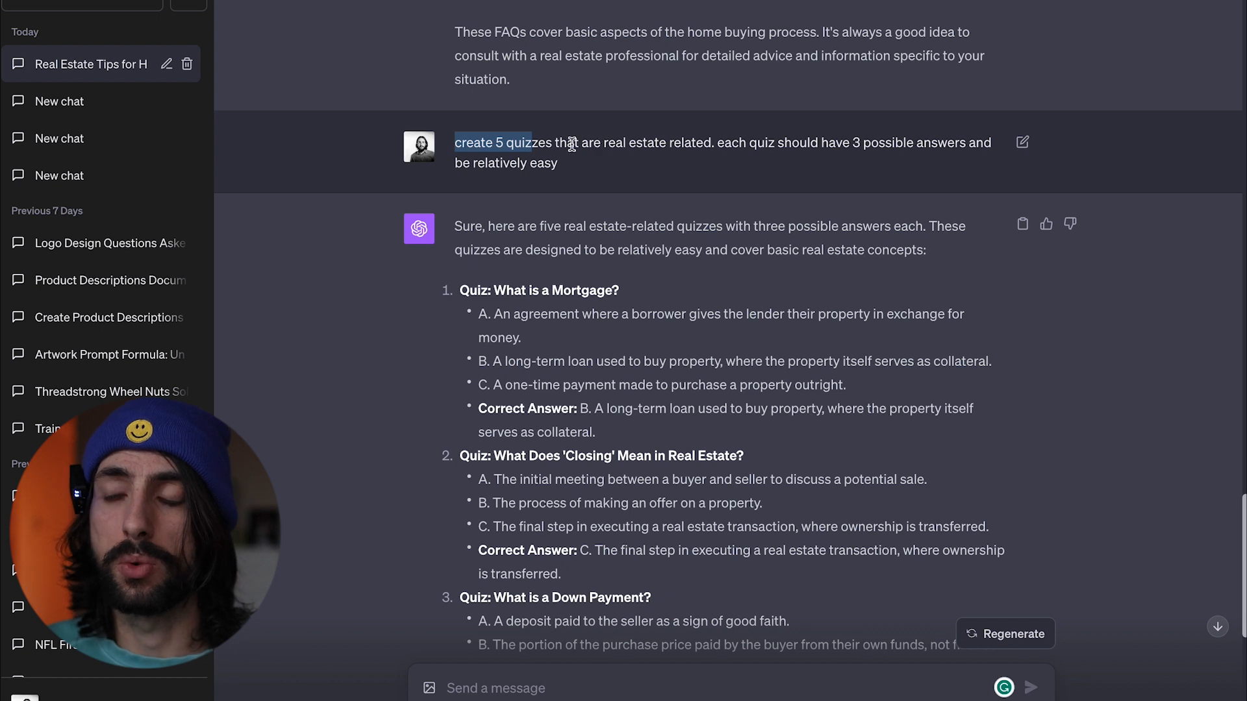
click(498, 142)
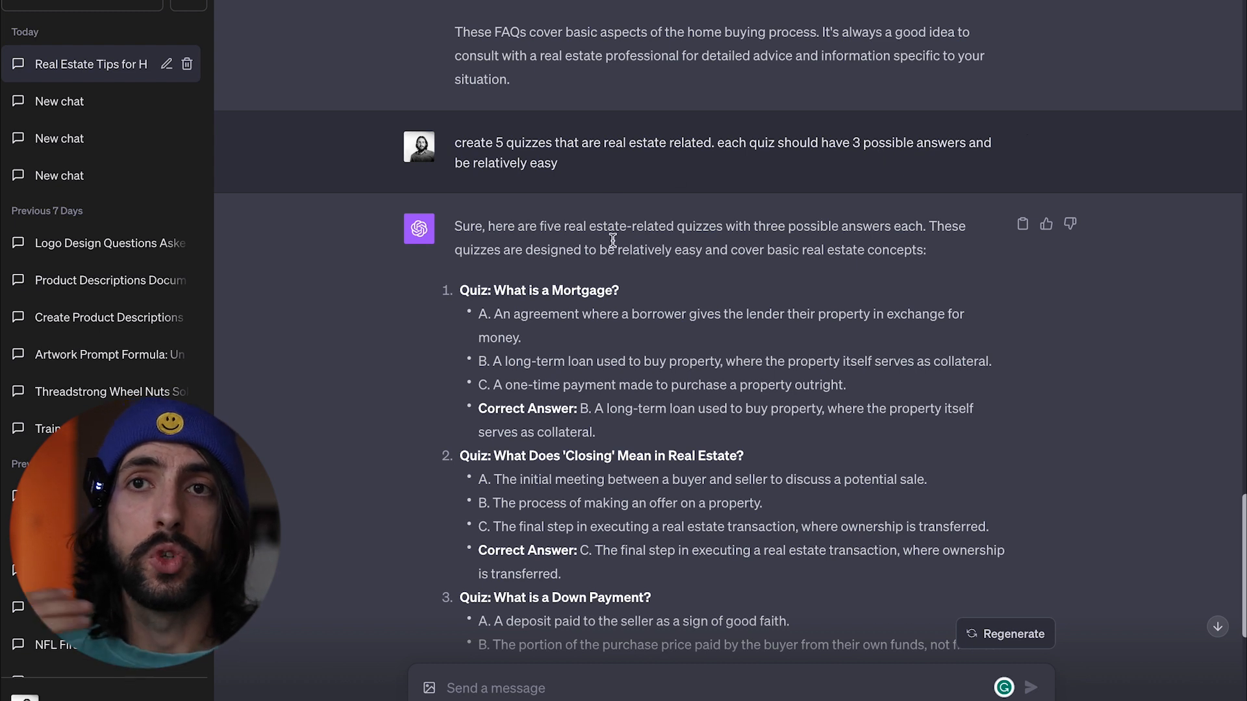
scroll(612, 242, down, 1)
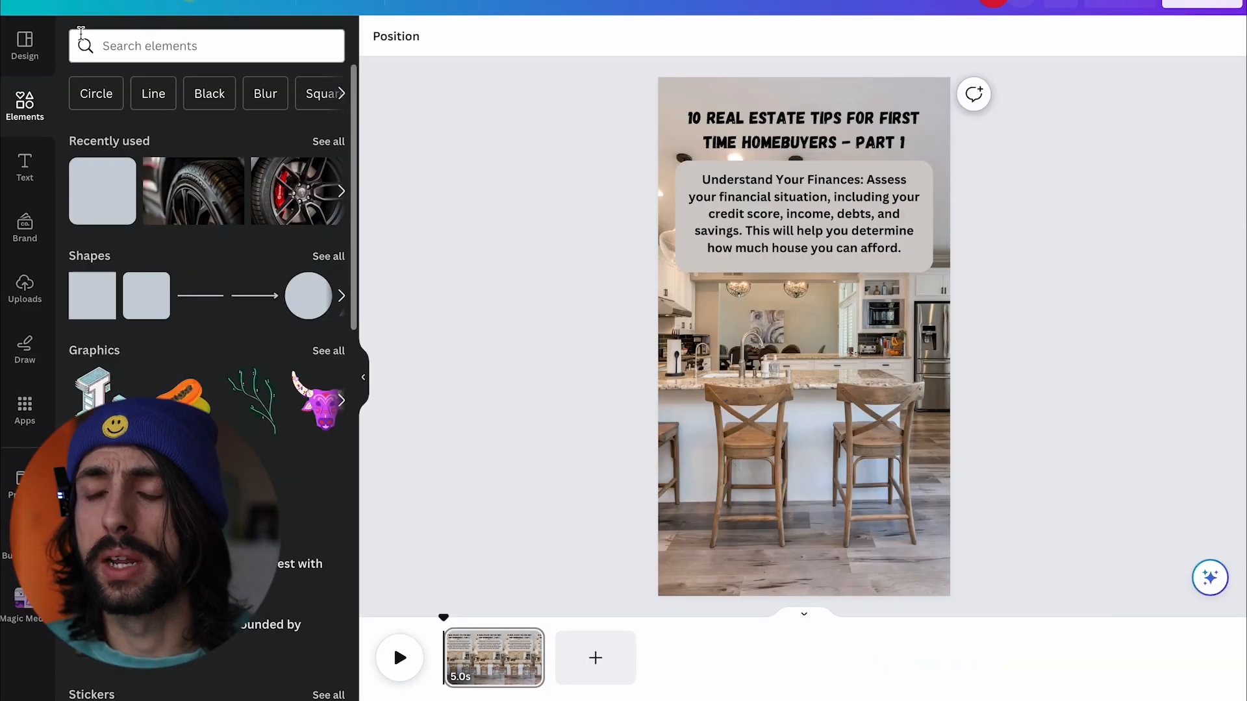
Switch to Canva and search the design templates for "quiz".
click(28, 44)
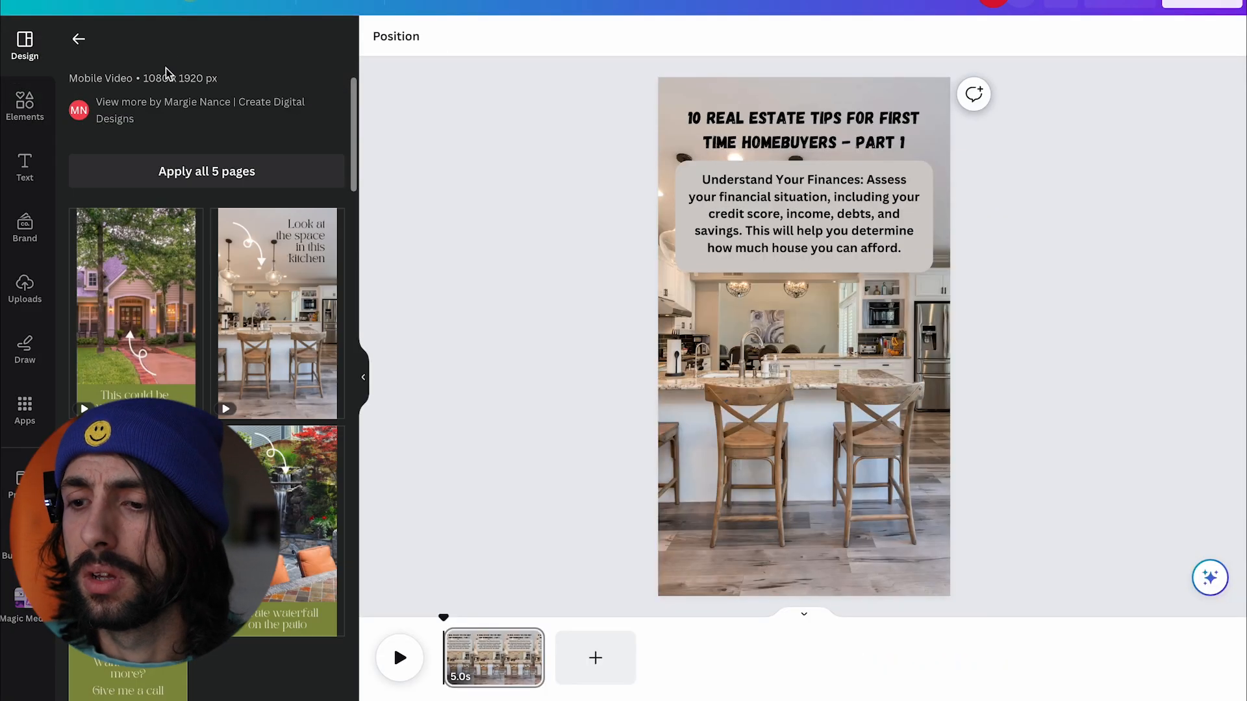
click(79, 39)
click(149, 48)
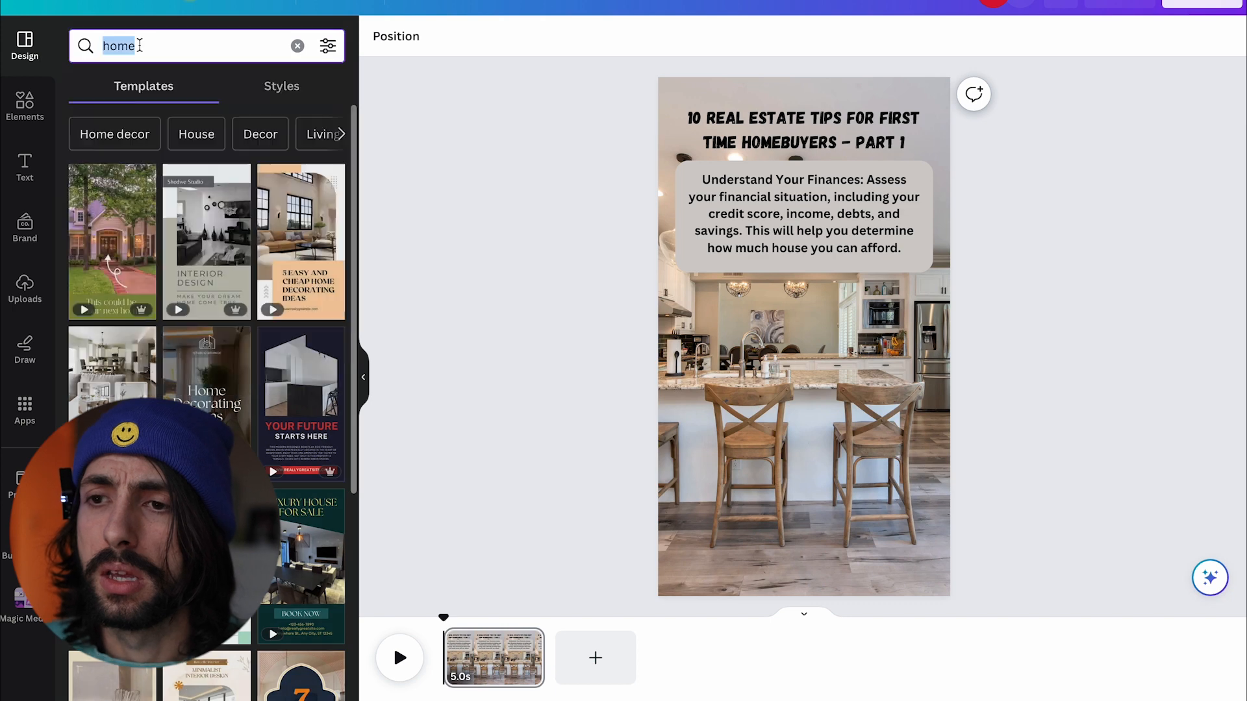
text(quiz)
key(Return)
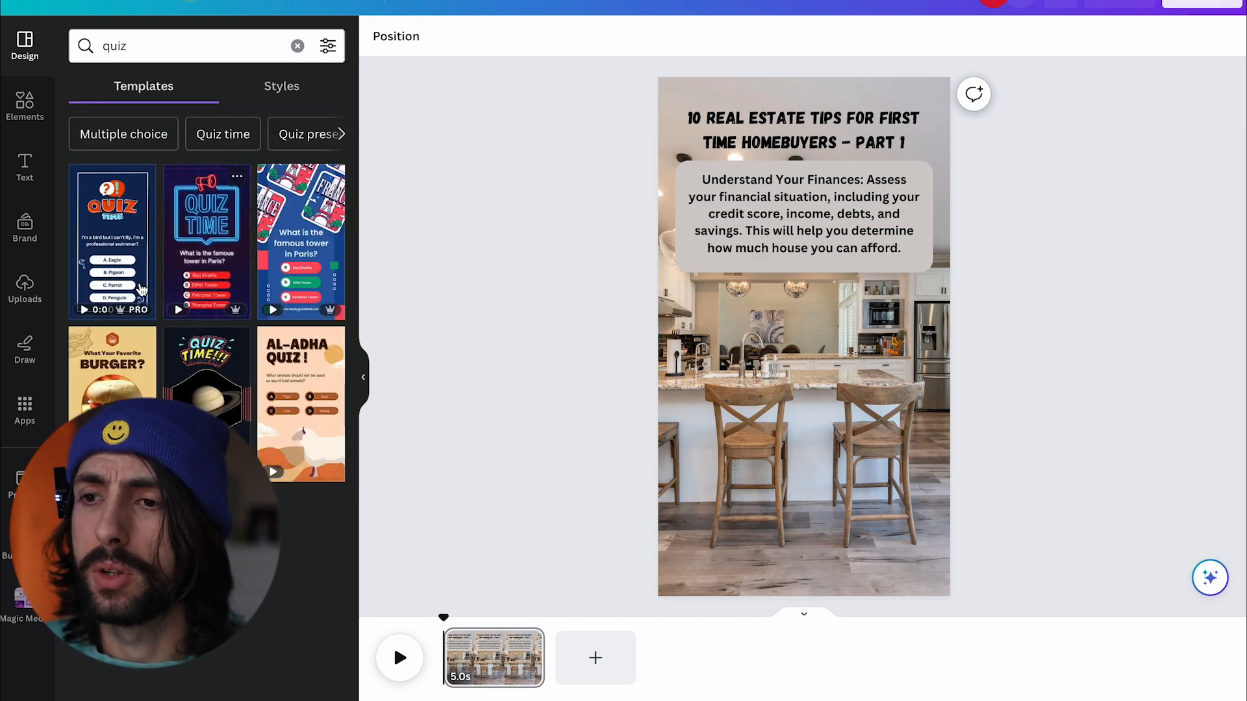
Add a second page and apply the first page of the Navy White Red Quiz Time Modern Tik Tok Video template to it.
click(594, 656)
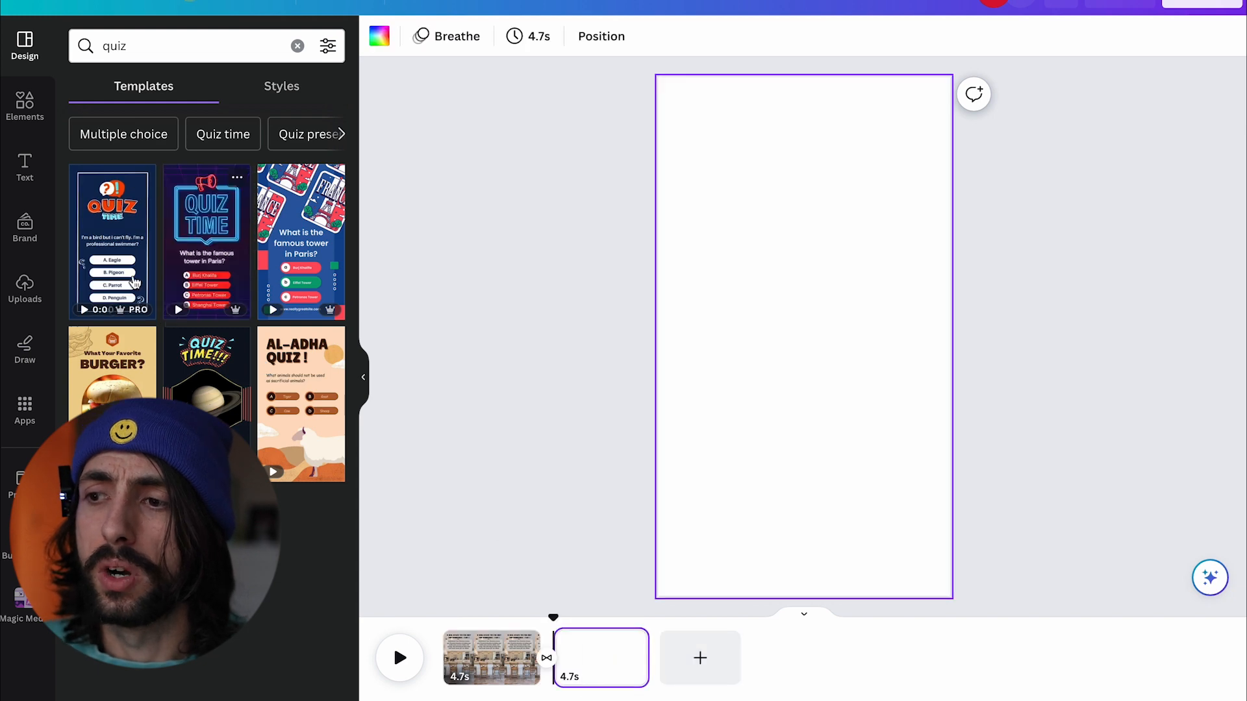
click(111, 266)
click(136, 377)
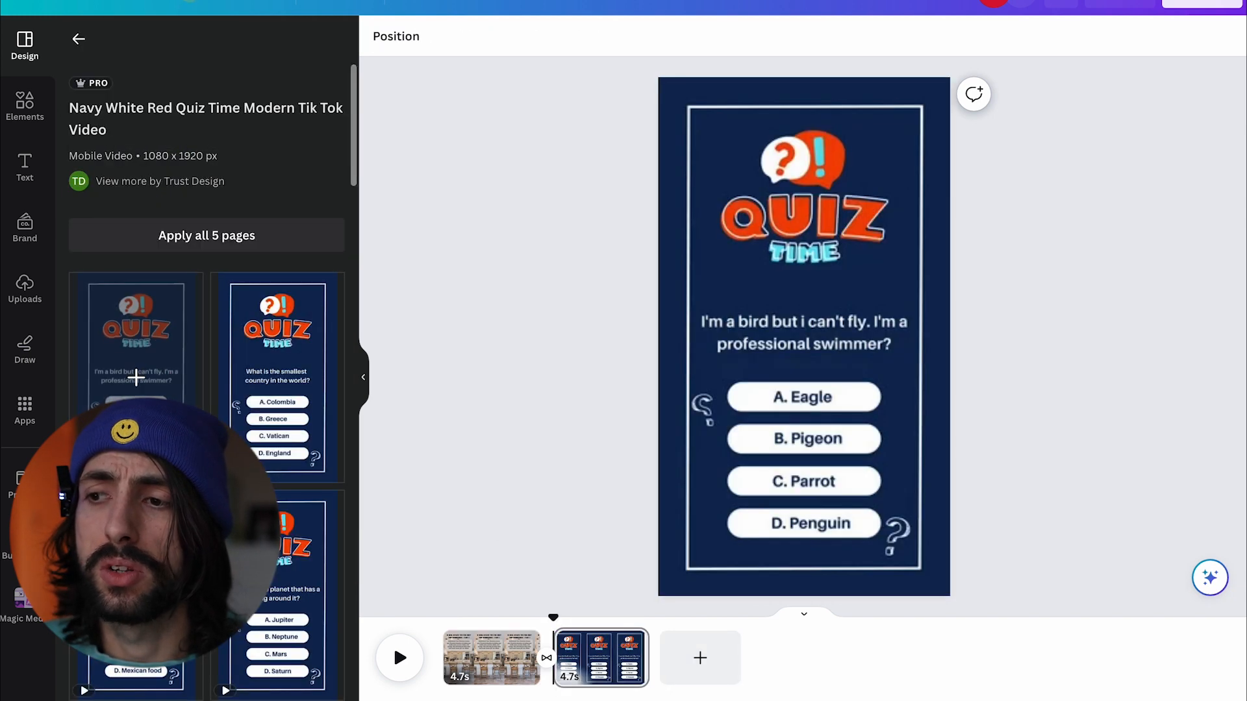
click(857, 404)
click(861, 461)
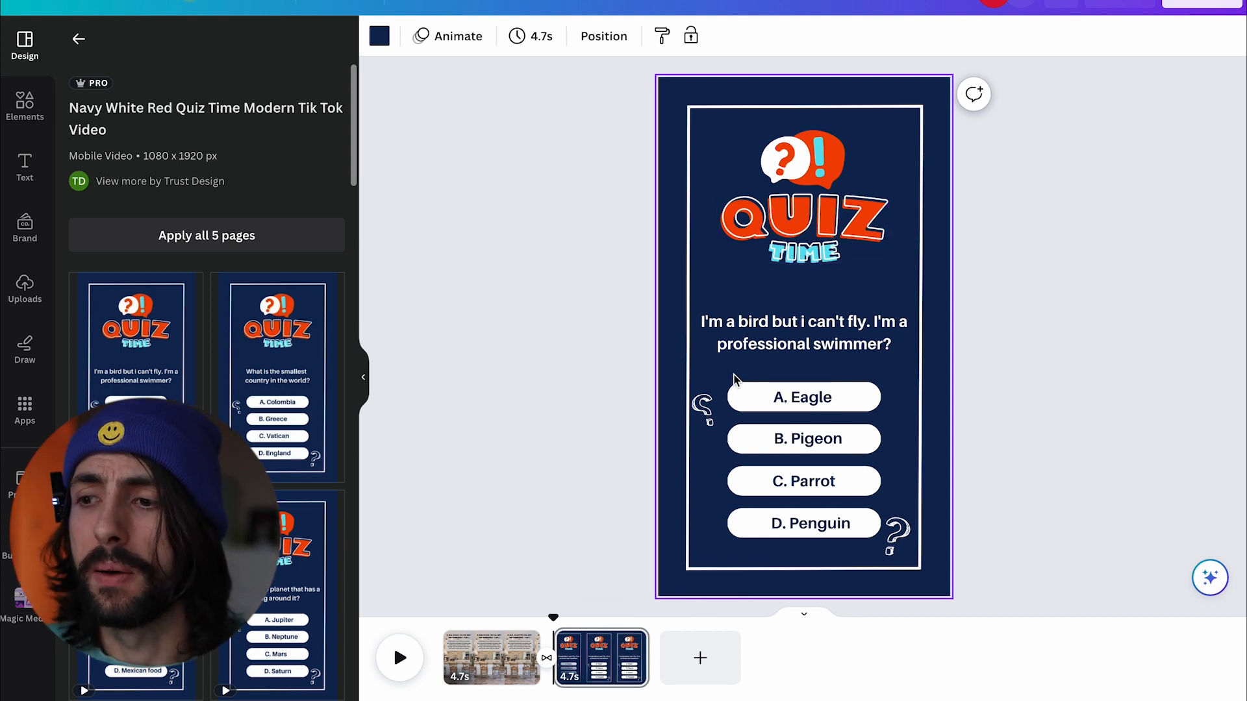
Compare the tips page with the quiz page, and undo the quiz template and the added page.
click(490, 656)
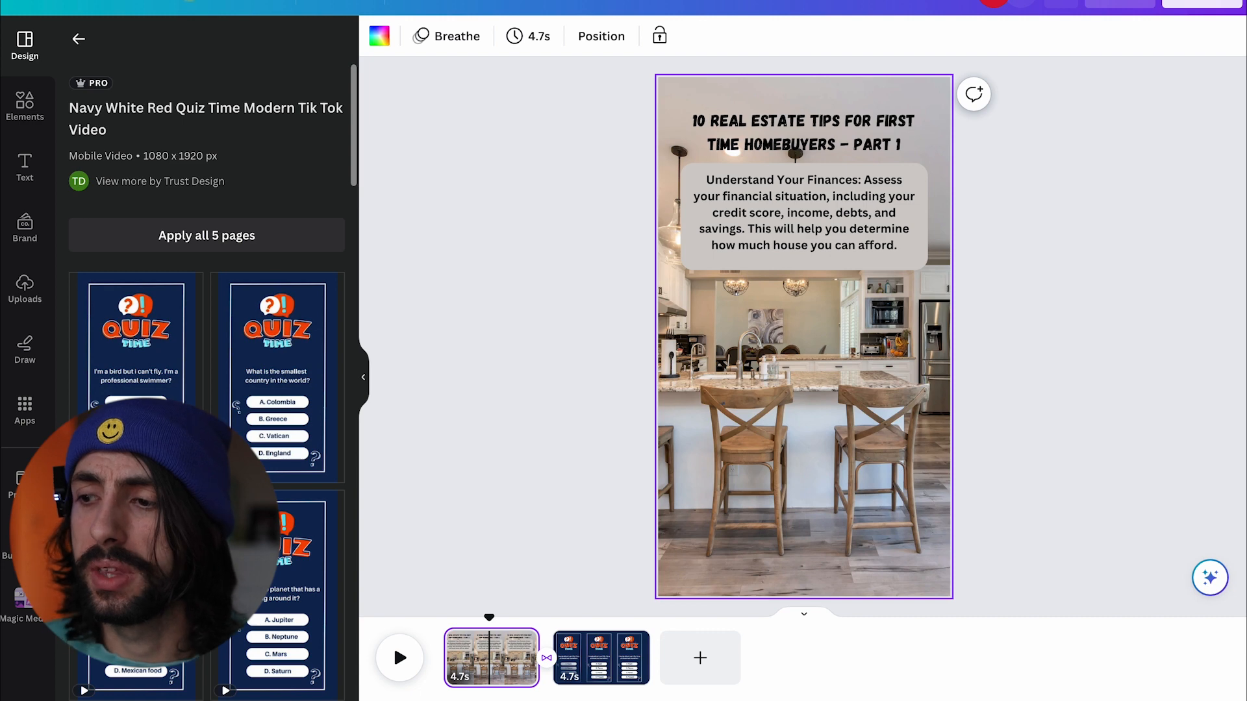
click(594, 682)
key(ctrl+z)
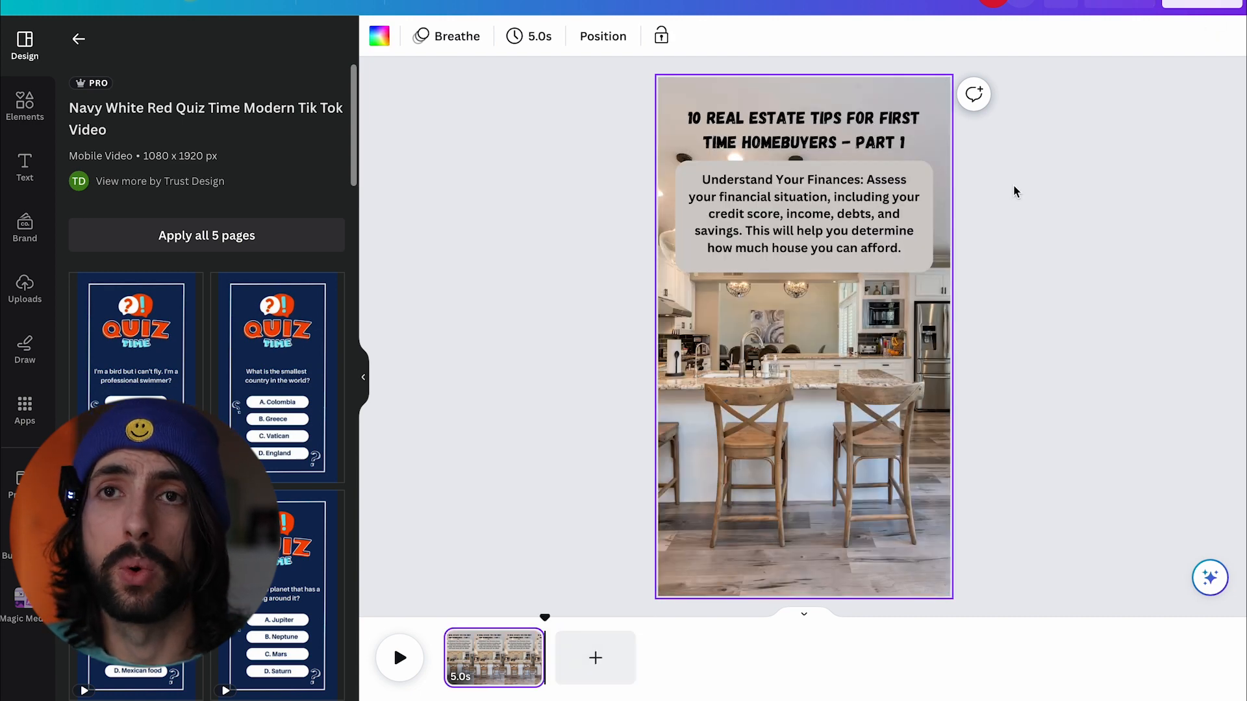
Open the download settings for the finished tips video.
click(1201, 4)
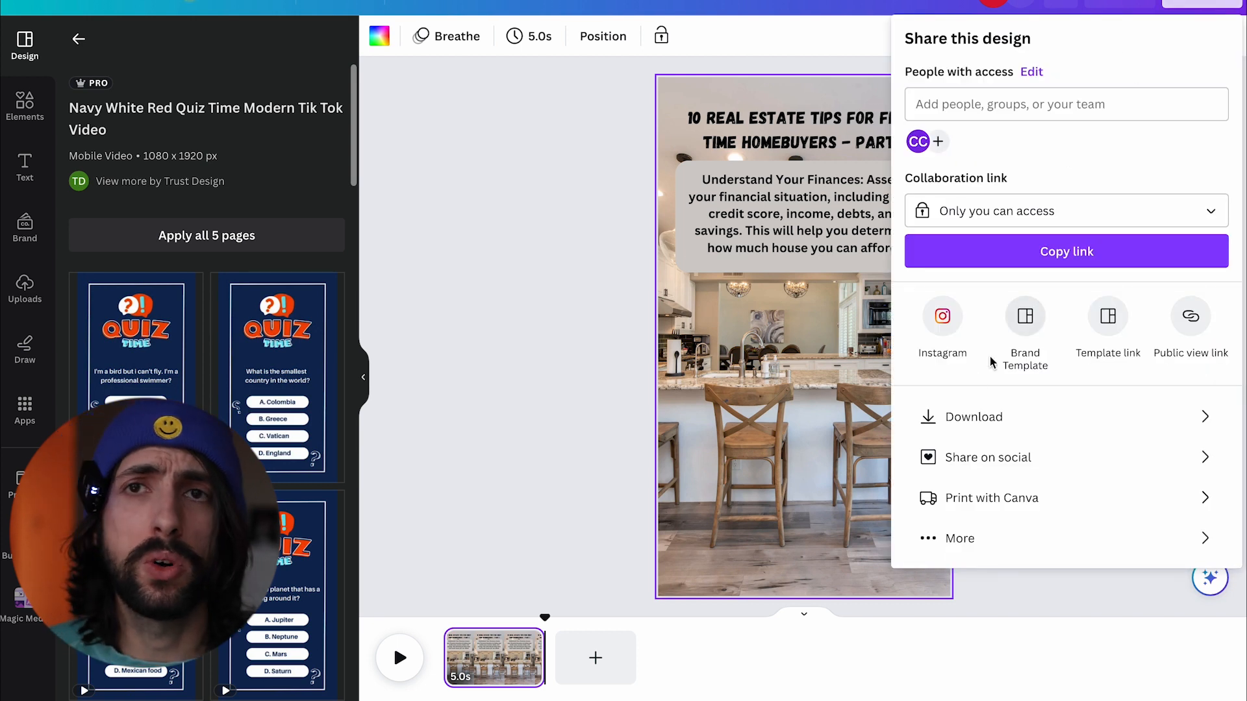
click(969, 421)
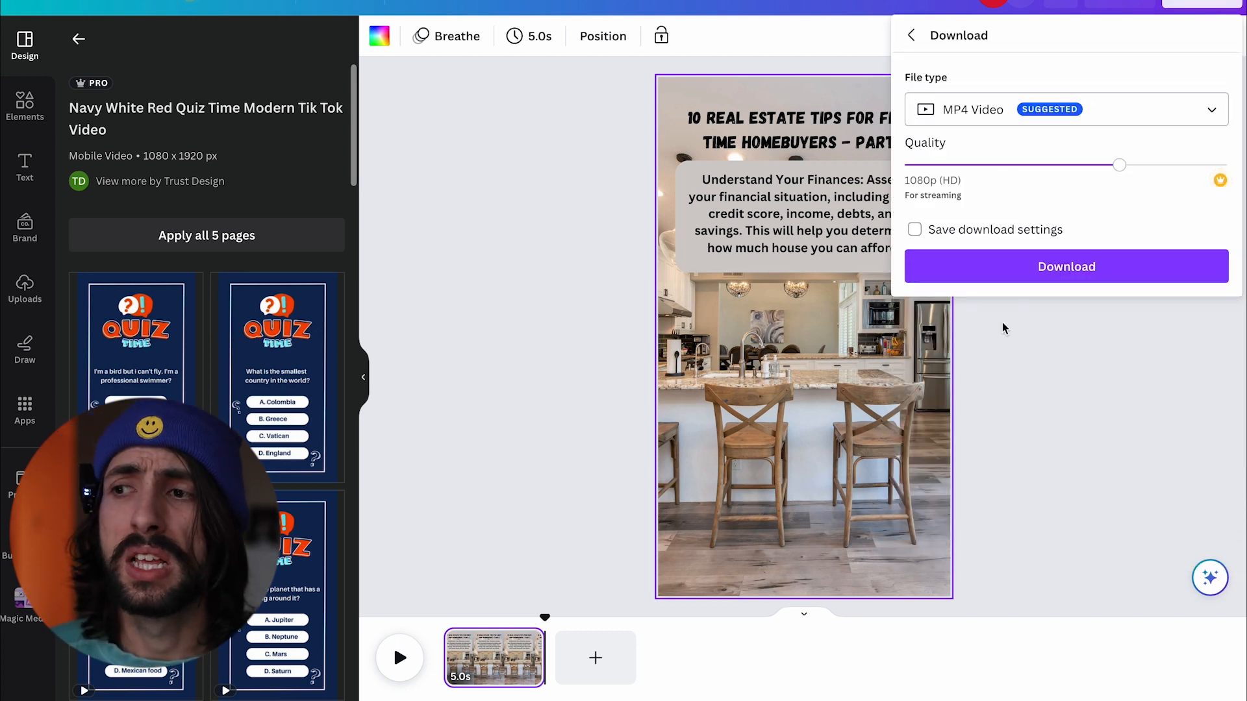